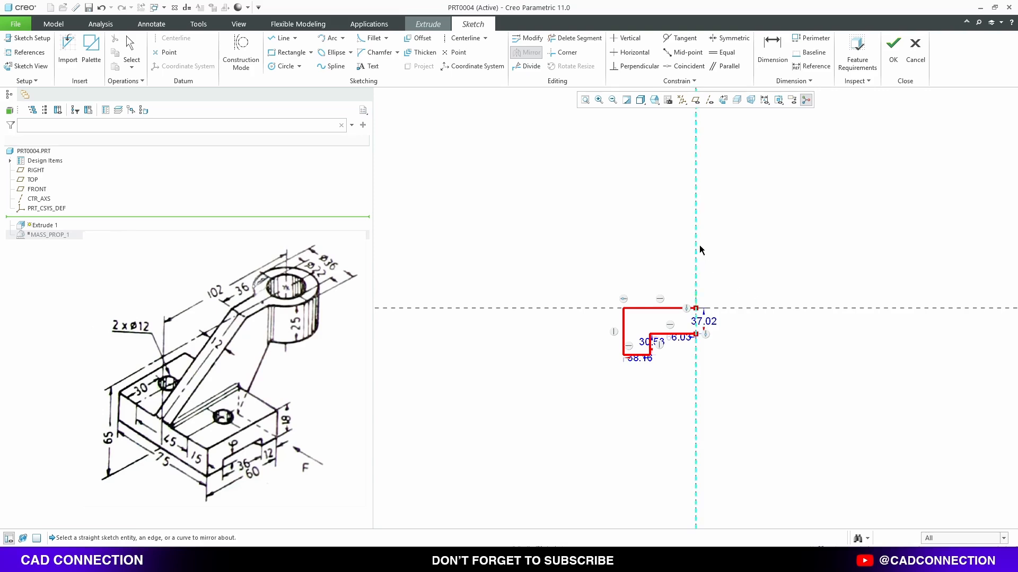
- Mirror the half profile about the vertical centerline and set the overall top width to 60
click(699, 249)
double_click(681, 296)
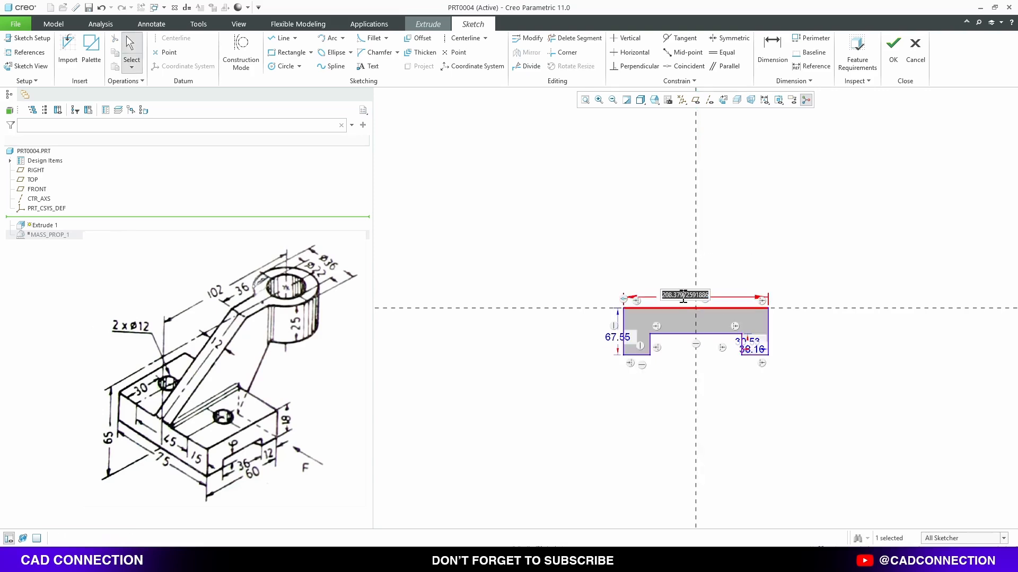
text(60)
key(Return)
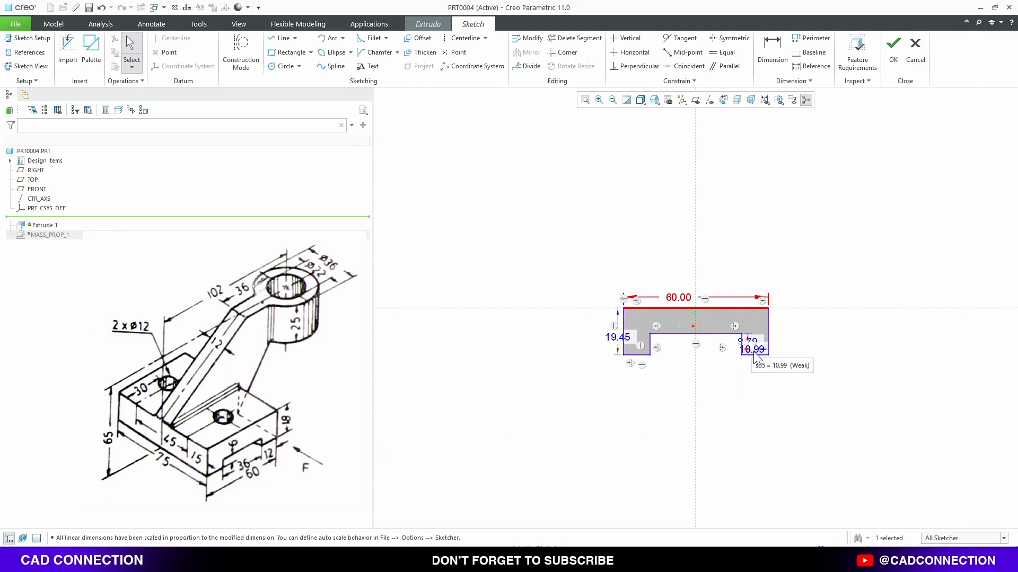
- Set the base profile's foot width to 12 and the bottom recess depth to 6
drag(751, 351, 751, 374)
double_click(752, 374)
text(12)
key(Return)
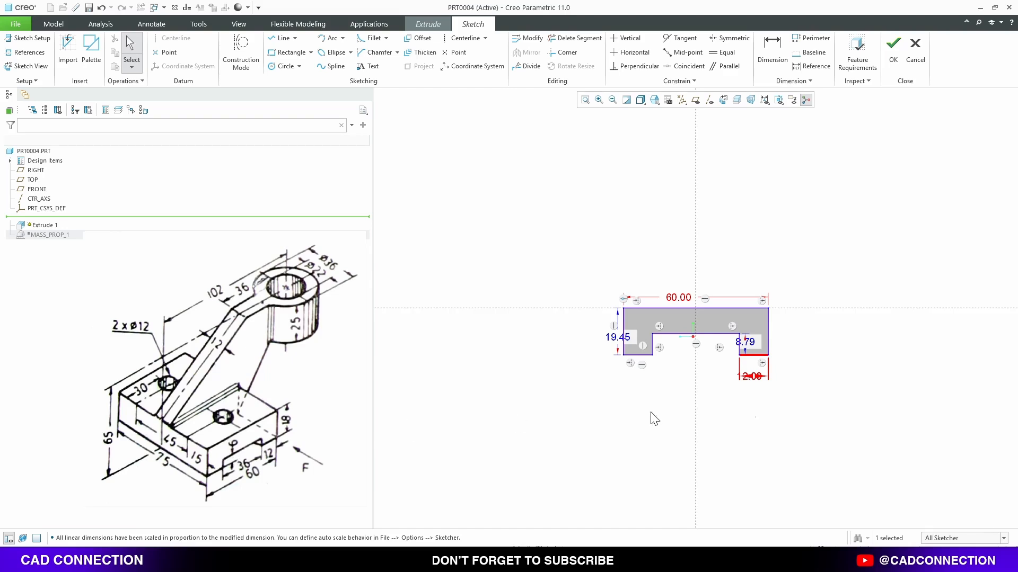
scroll(680, 339, down, 3)
drag(785, 345, 755, 350)
double_click(754, 351)
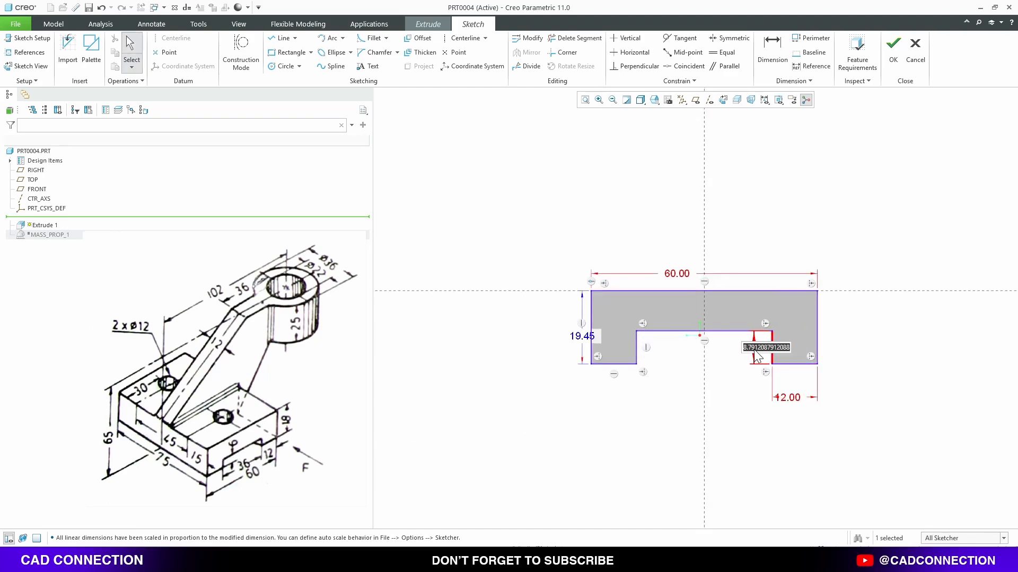
text(6)
key(Return)
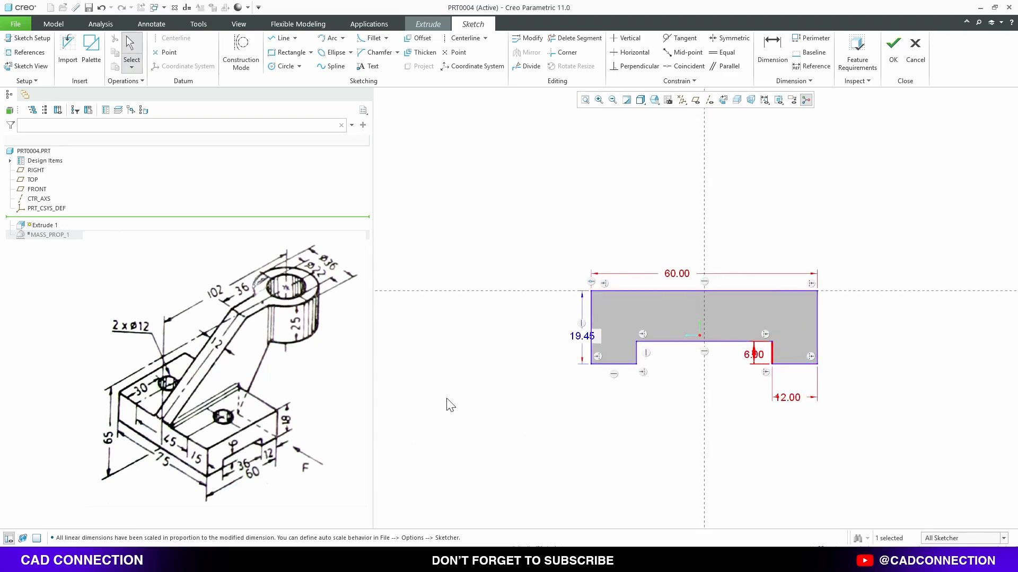
- Set the base profile's overall height to 18 and finish the sketch
drag(588, 340, 564, 338)
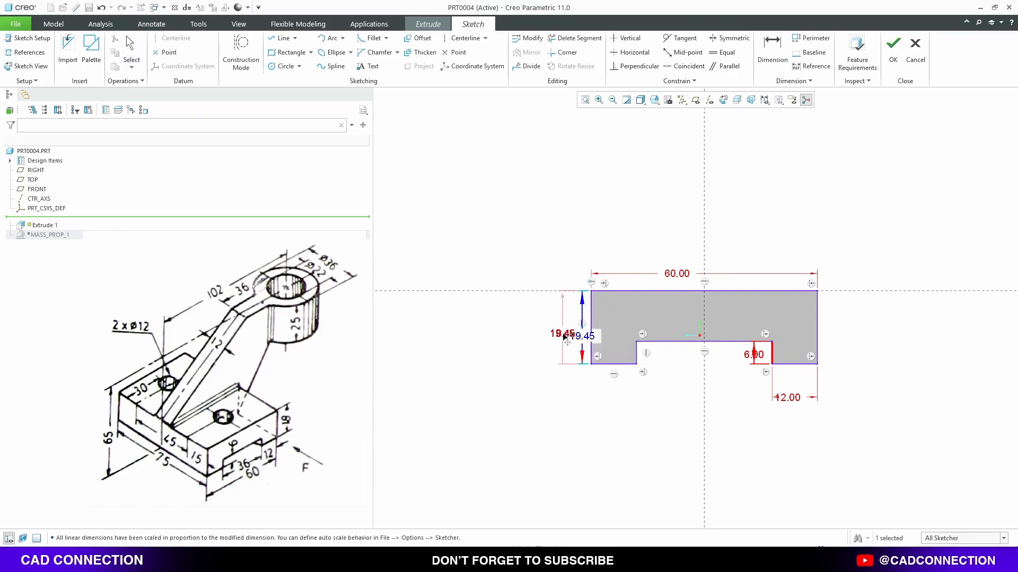
double_click(564, 338)
text(18)
key(Return)
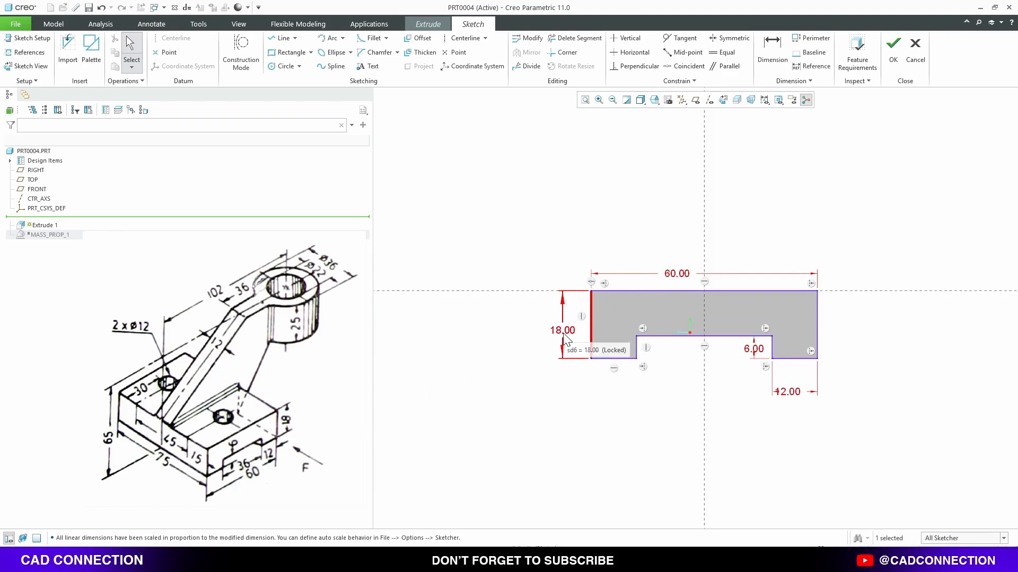
click(893, 49)
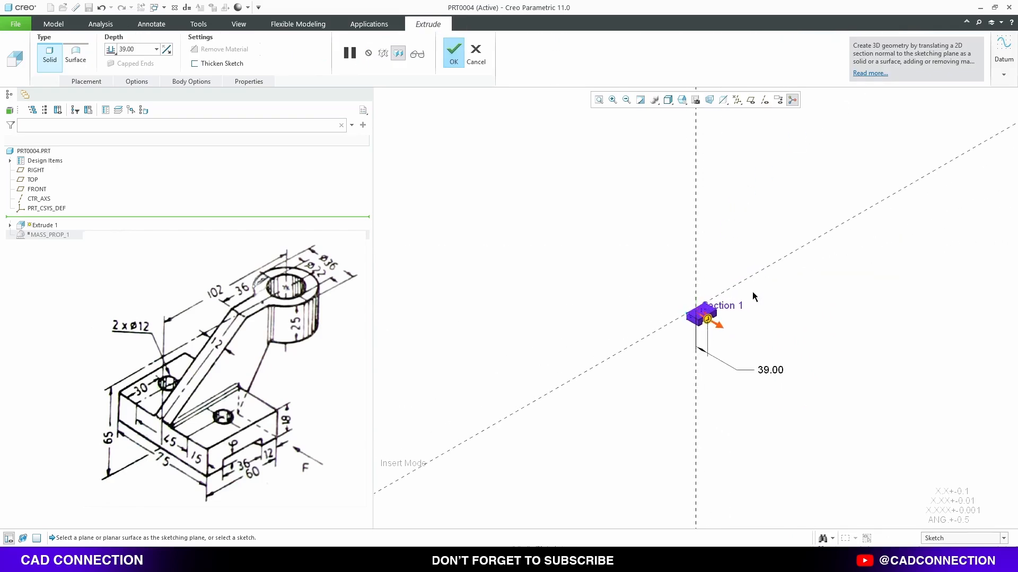
- Extrude the base profile symmetrically about the sketch plane to a total depth of 75
right_click(747, 373)
click(769, 395)
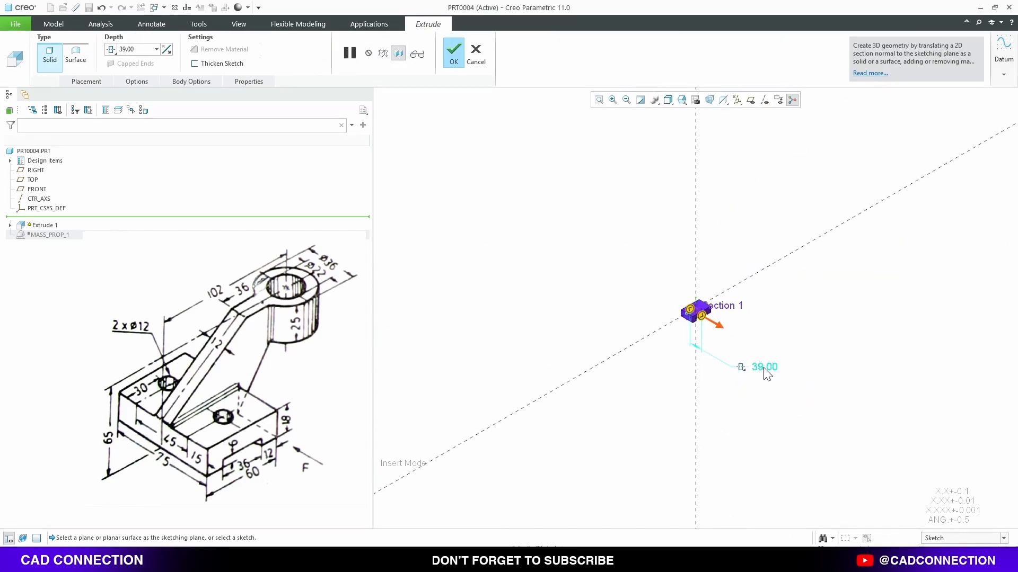
text(75)
key(Return)
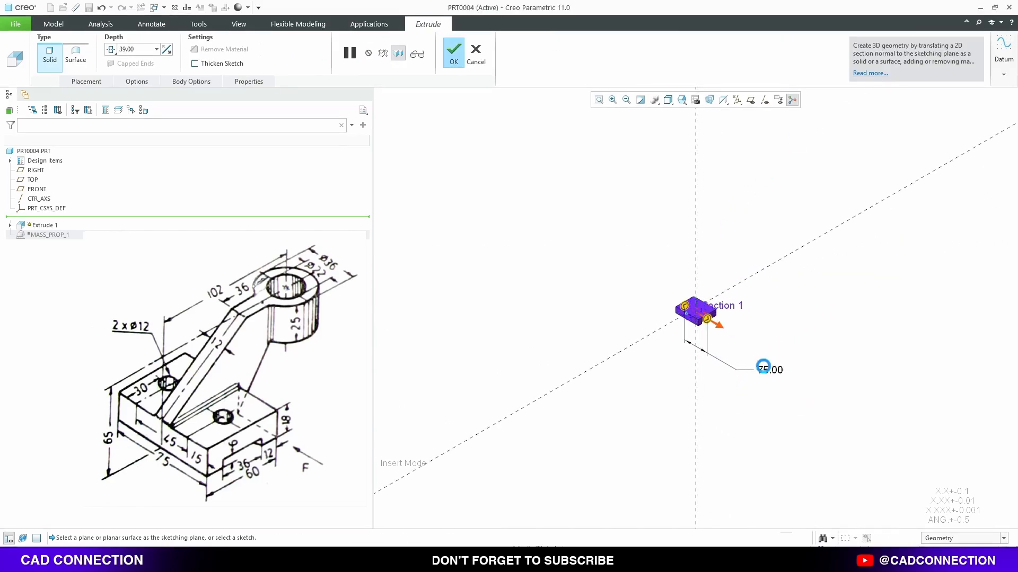
middle_click(764, 366)
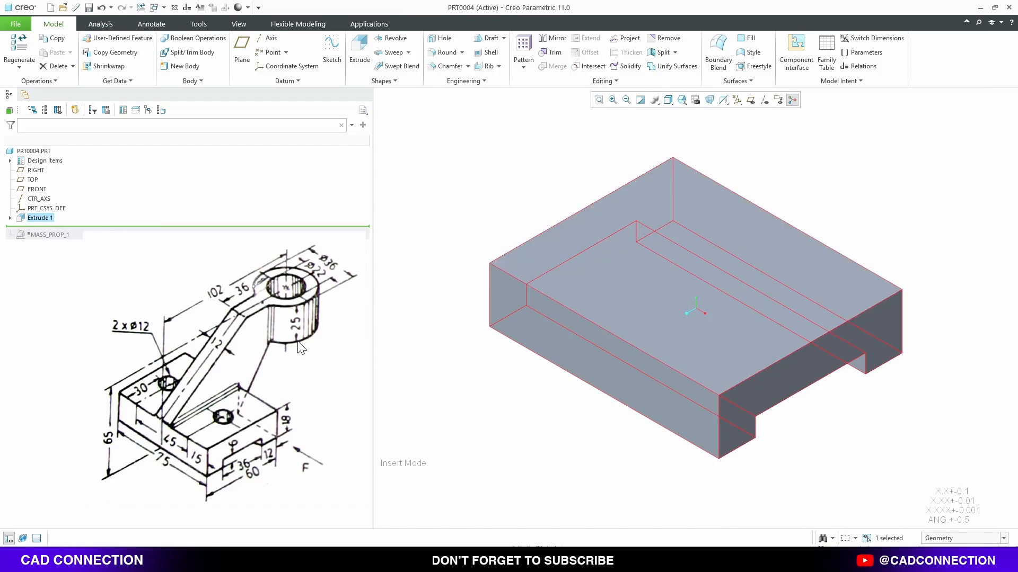
click(489, 179)
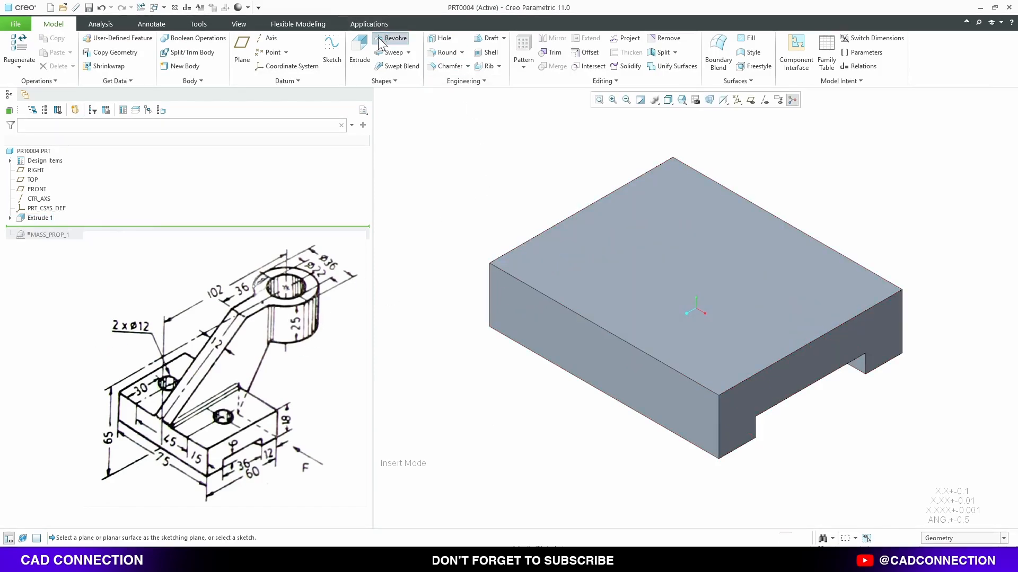
- Begin a Revolve sketch on the RIGHT plane and add a vertical centerline about 89 to the right of the base's middle
click(394, 38)
click(35, 170)
scroll(468, 182, down, 5)
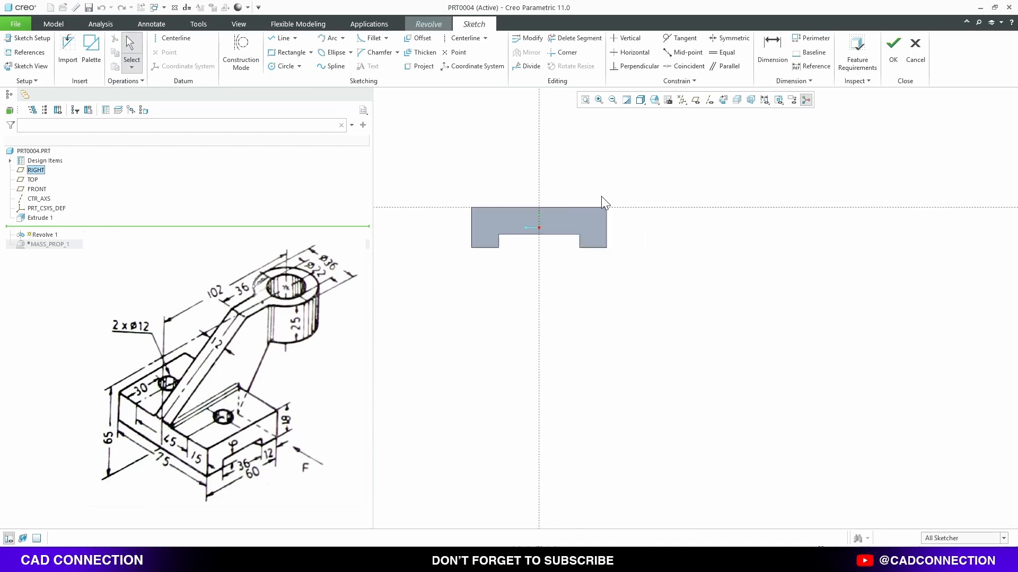
right_click(629, 195)
click(759, 215)
click(738, 142)
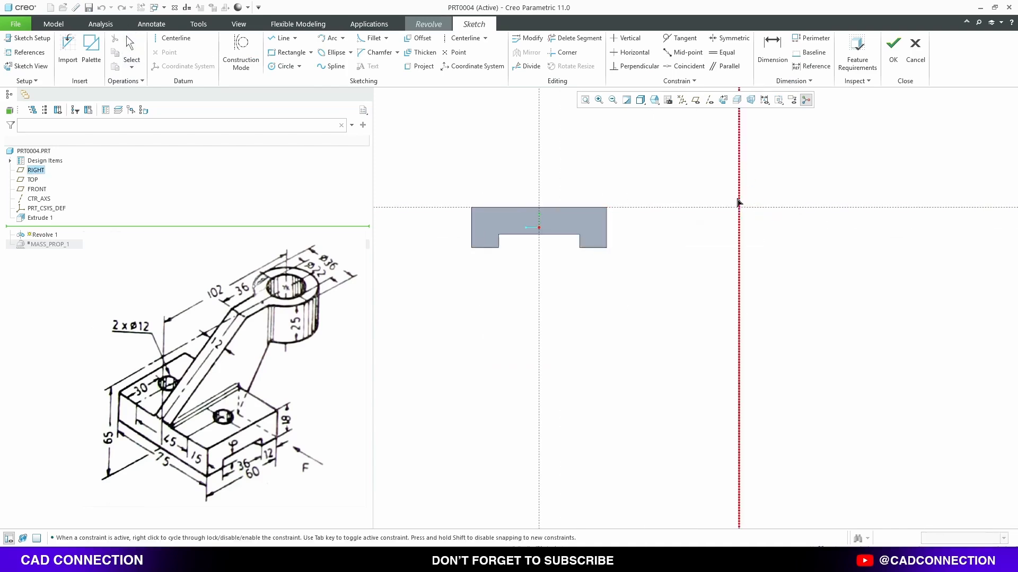
click(739, 204)
- Replace the sketch references with the base's bottom edge and left side edge
right_click(615, 169)
click(638, 200)
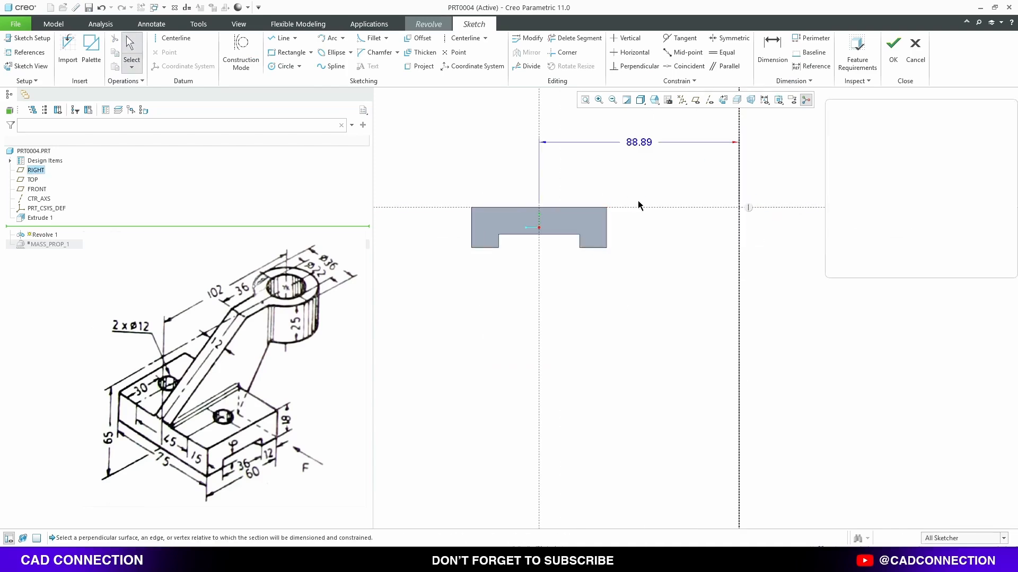
click(853, 212)
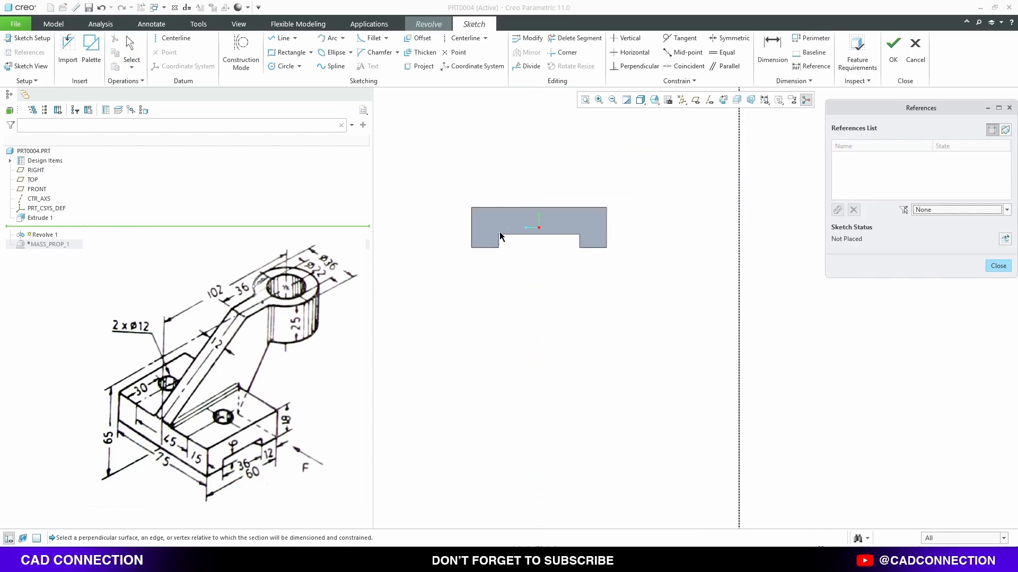
click(481, 247)
click(472, 223)
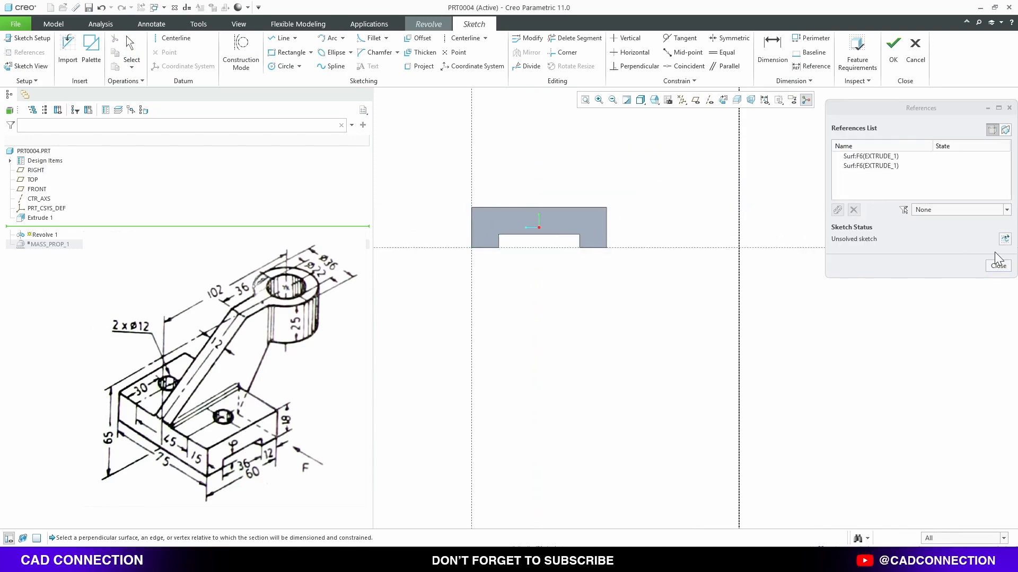
click(998, 265)
- Set the distance from the base's left edge to the revolve centerline to 102
scroll(731, 285, down, 3)
shift+middle_drag(712, 244, 701, 349)
drag(680, 372, 673, 288)
double_click(673, 287)
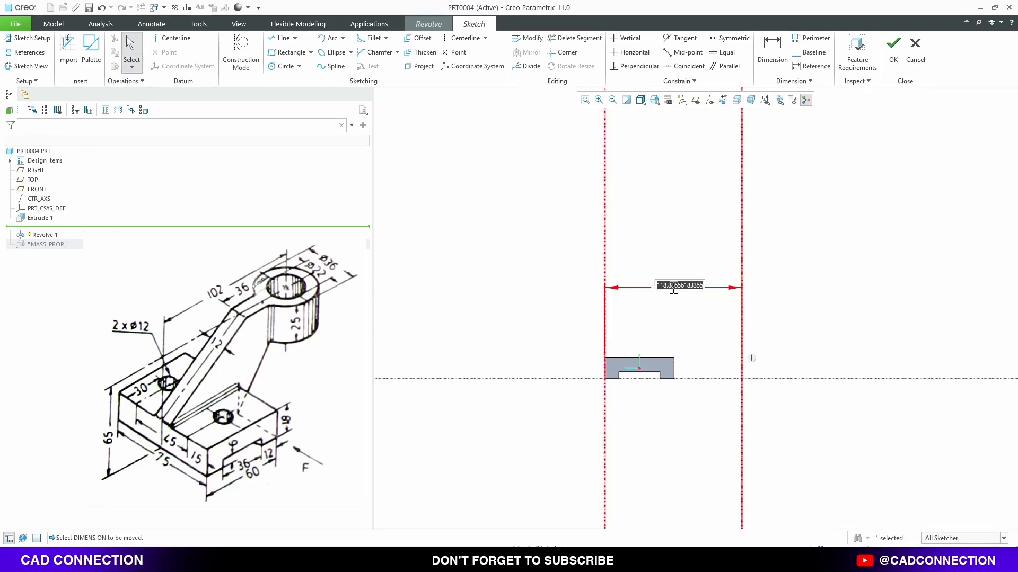
text(102)
key(Return)
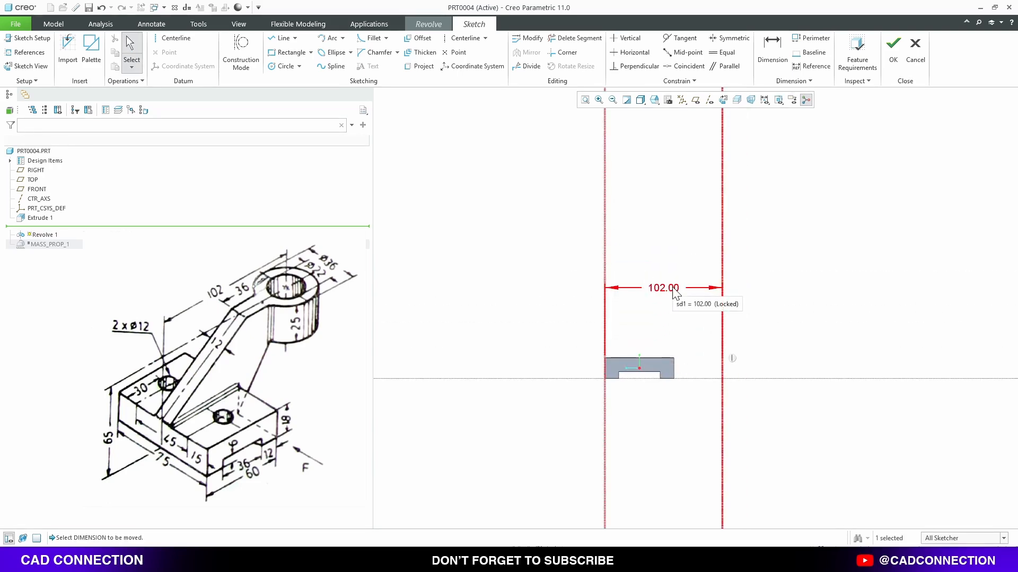
- Sketch a rectangle with one side on the revolve centerline, above the base's level, and set its height to 25
click(287, 52)
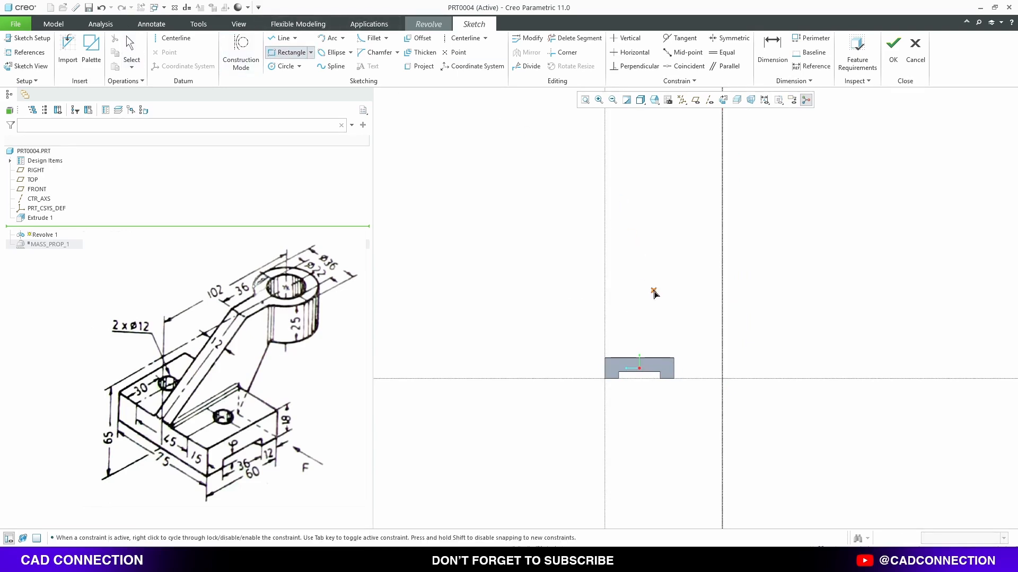
click(723, 280)
click(763, 327)
middle_click(819, 312)
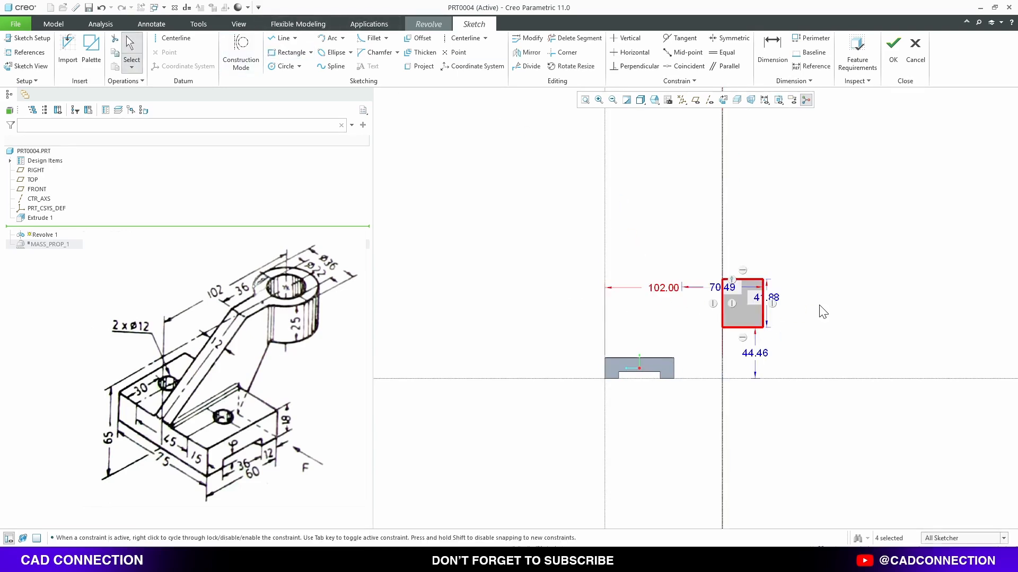
double_click(777, 302)
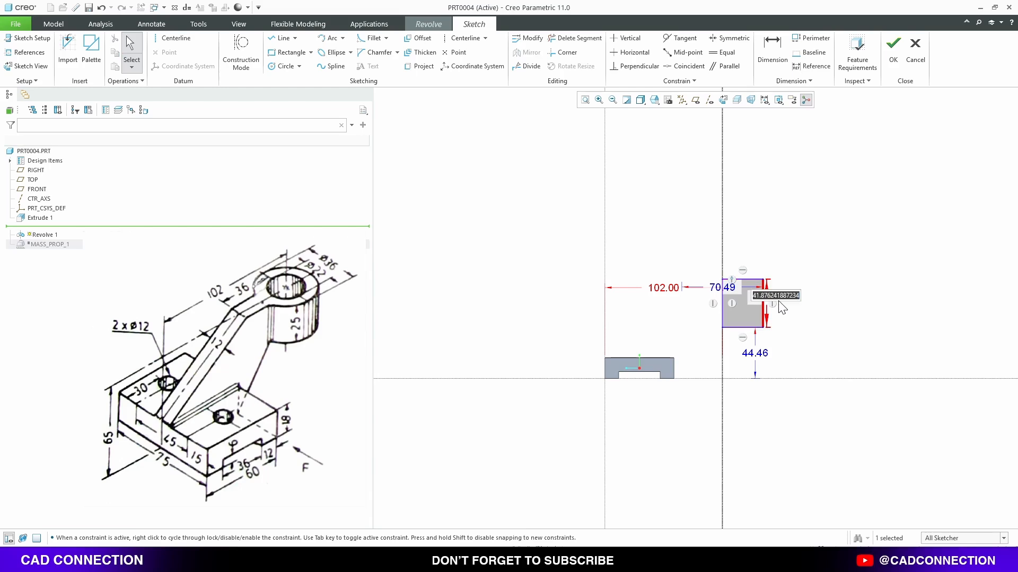
text(25)
key(Return)
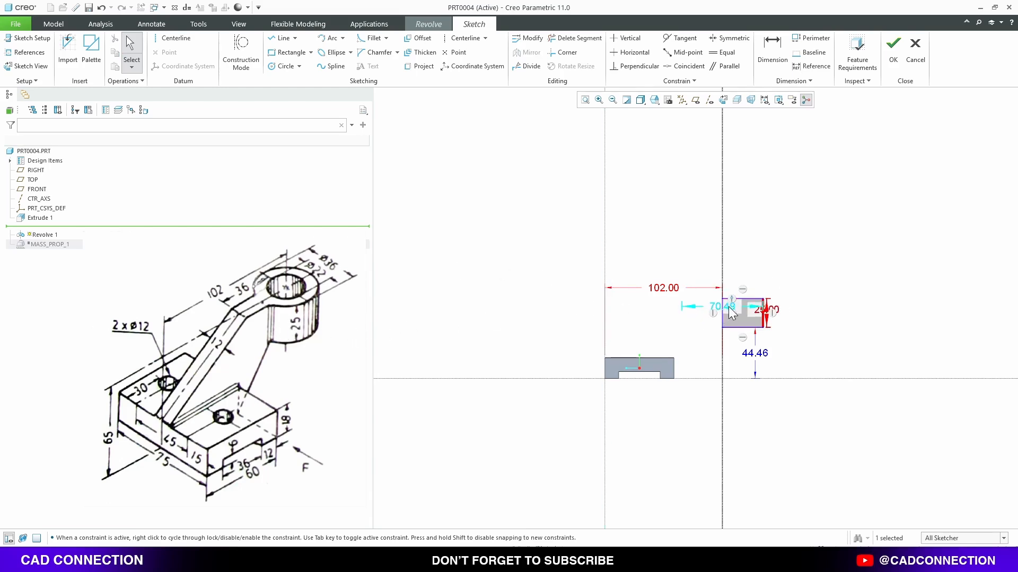
- Set the revolved boss profile's diameter to 36
drag(730, 313, 736, 266)
double_click(737, 266)
text(36)
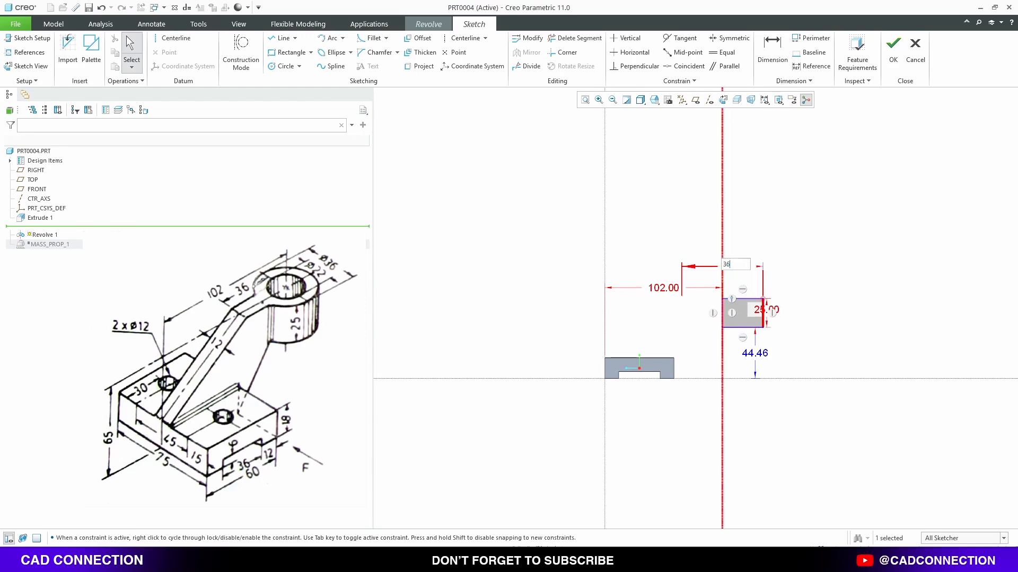
key(Return)
- Dimension the height from the base's bottom reference to the rectangle's top edge and set it to 65
key(d)
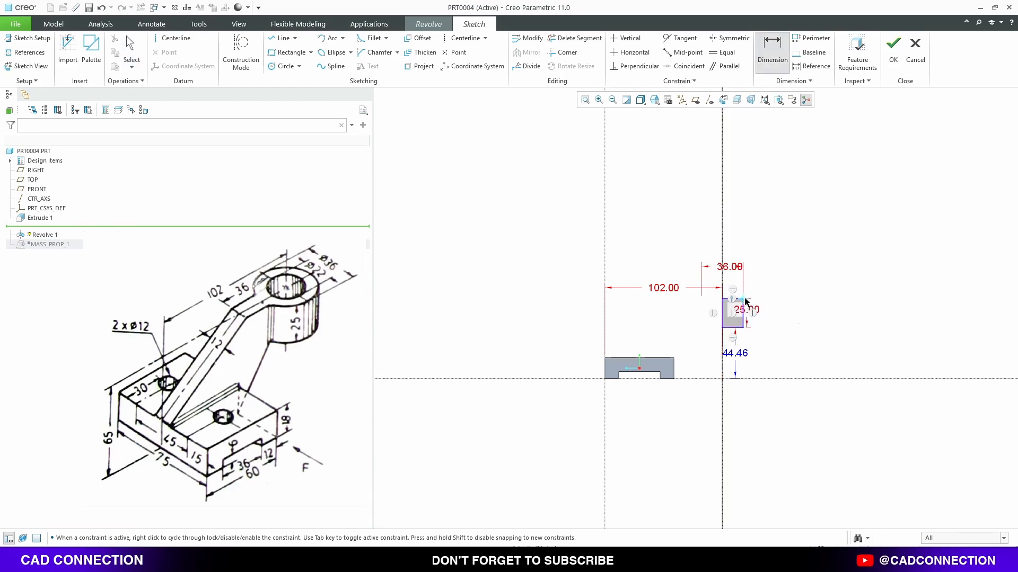
click(788, 377)
middle_click(792, 343)
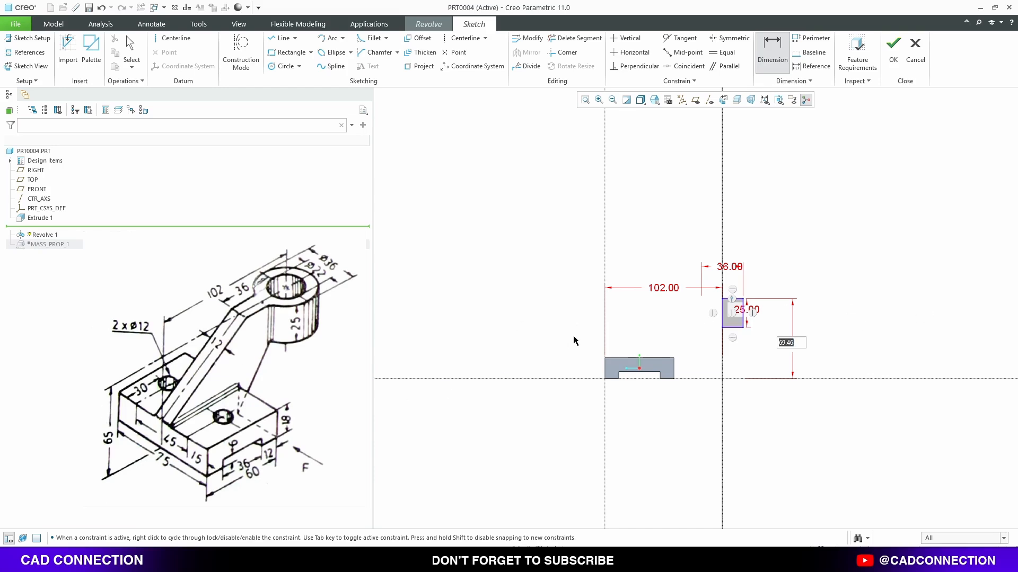
text(65)
key(Return)
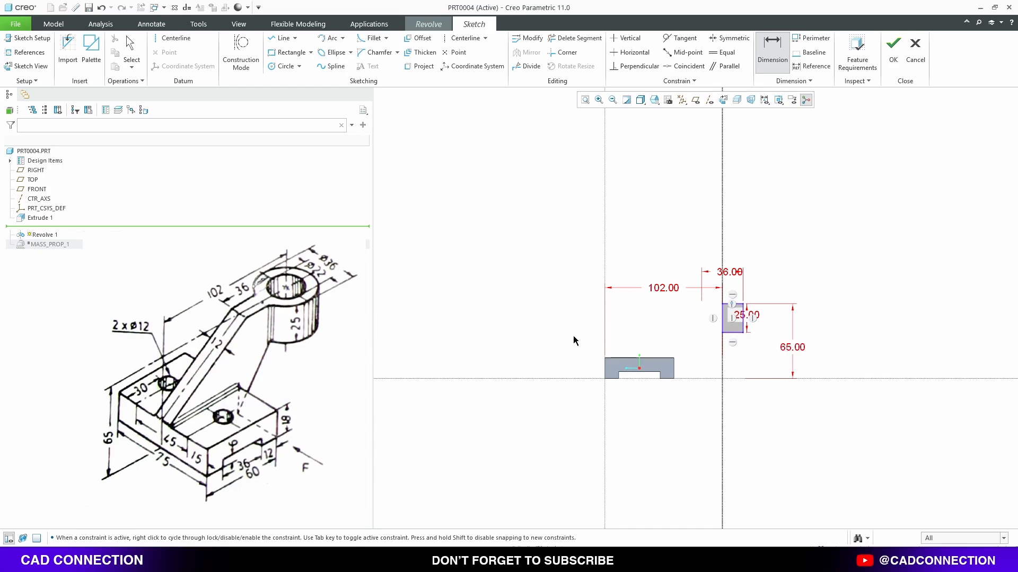
- Finish the sketch and complete the full revolve of the cylindrical boss
click(901, 60)
middle_click(818, 187)
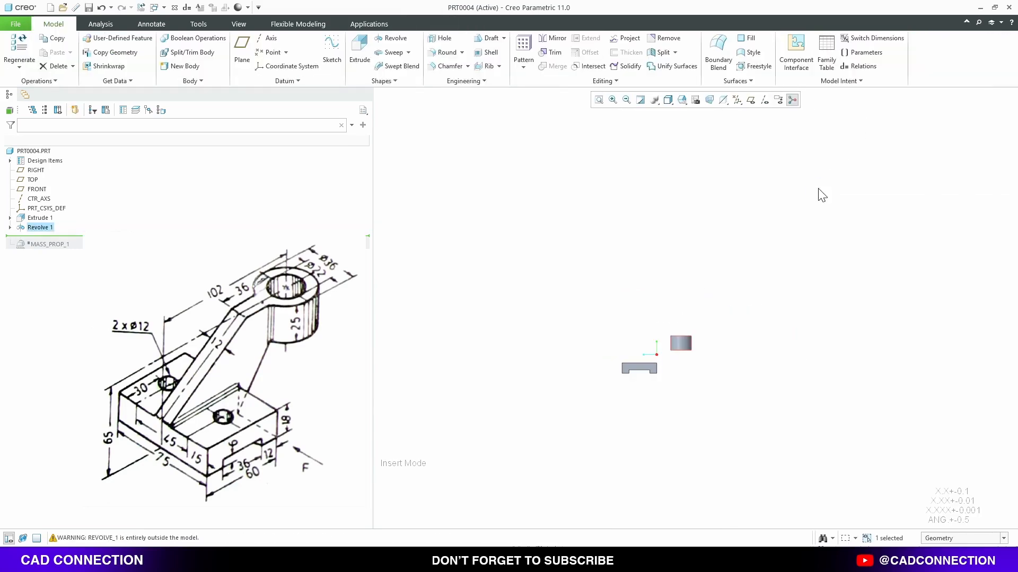
click(563, 218)
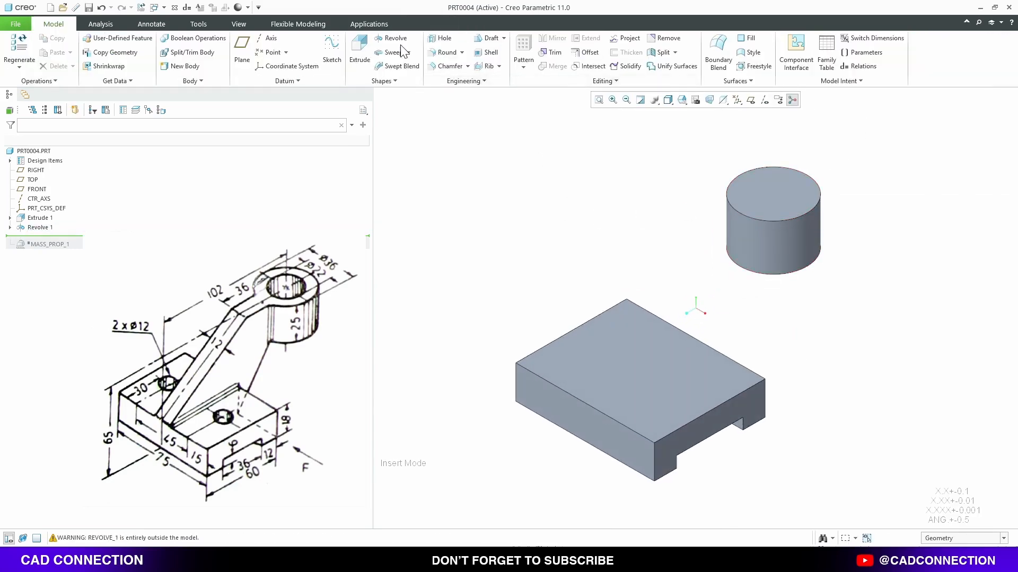
- Start an extrude sketch on the RIGHT plane and draw an inclined line from the base's outer top corner to the boss's top level, above the opposite base corner
click(360, 50)
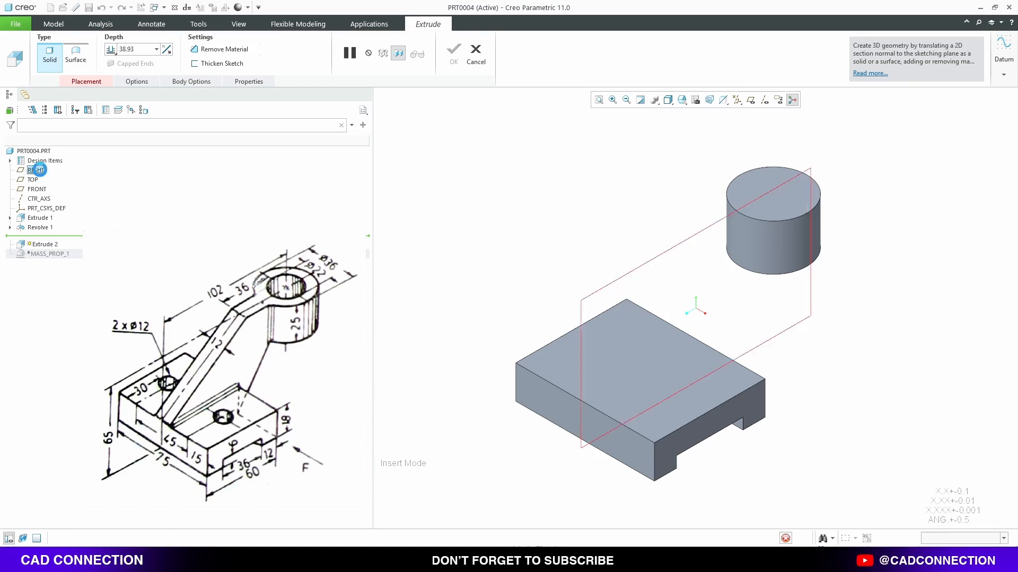
click(35, 170)
right_click(509, 229)
click(532, 240)
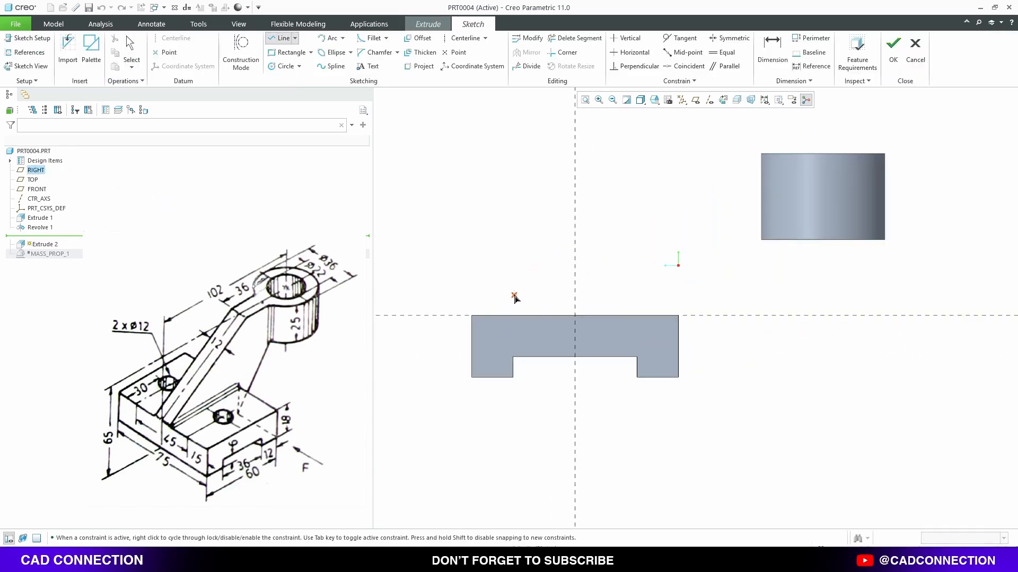
click(472, 315)
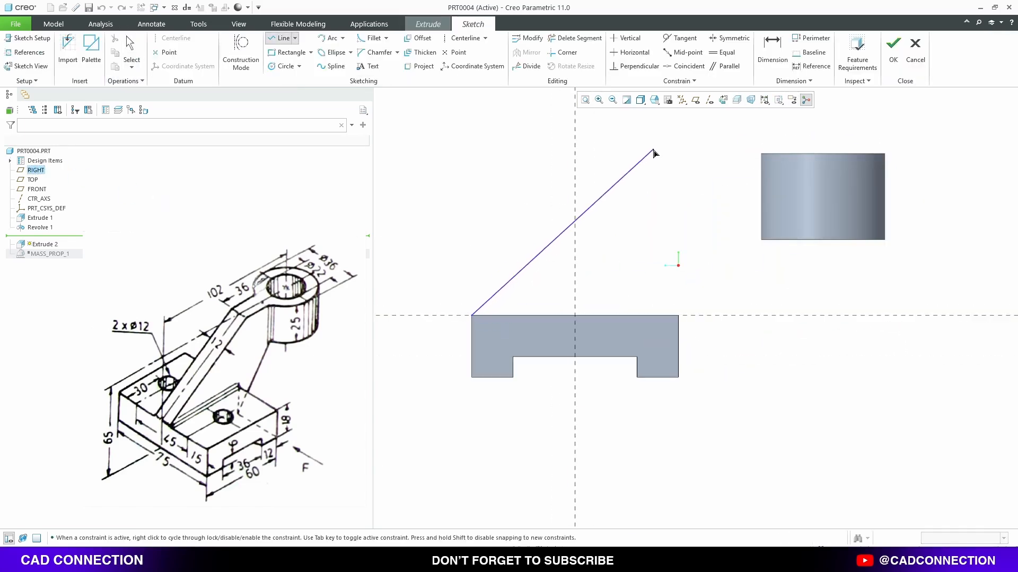
alt+click(783, 155)
click(678, 154)
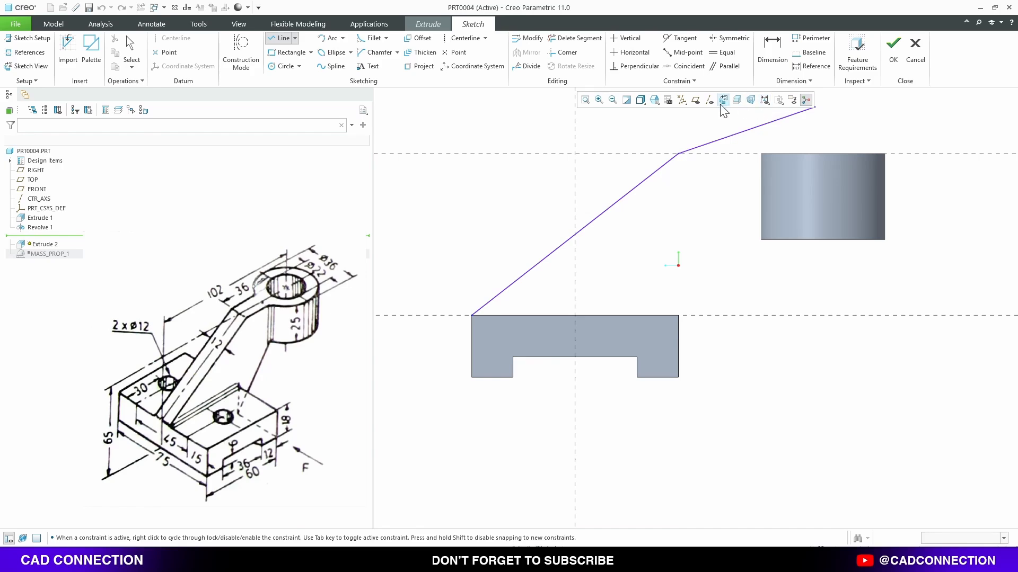
- Close the arm profile along the boss's top, axis and bottom edge, down to the base's near bottom corner and back along the base's top
alt+click(825, 194)
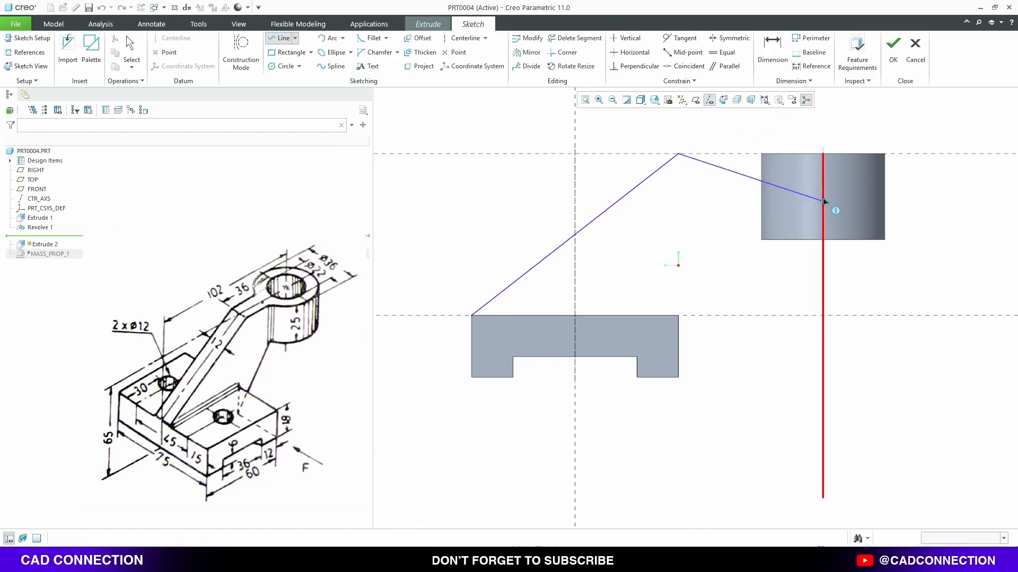
click(823, 154)
click(823, 240)
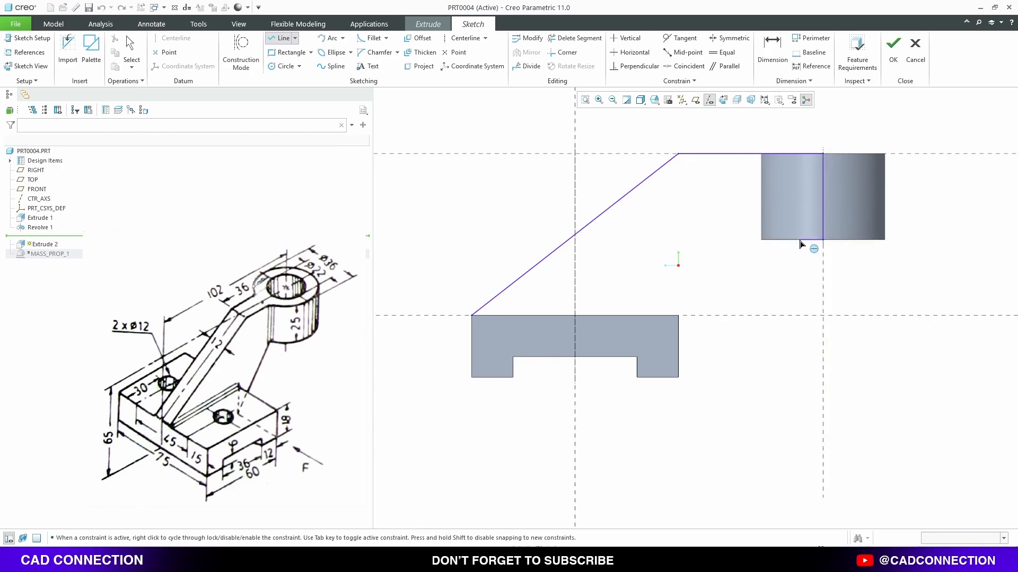
click(762, 240)
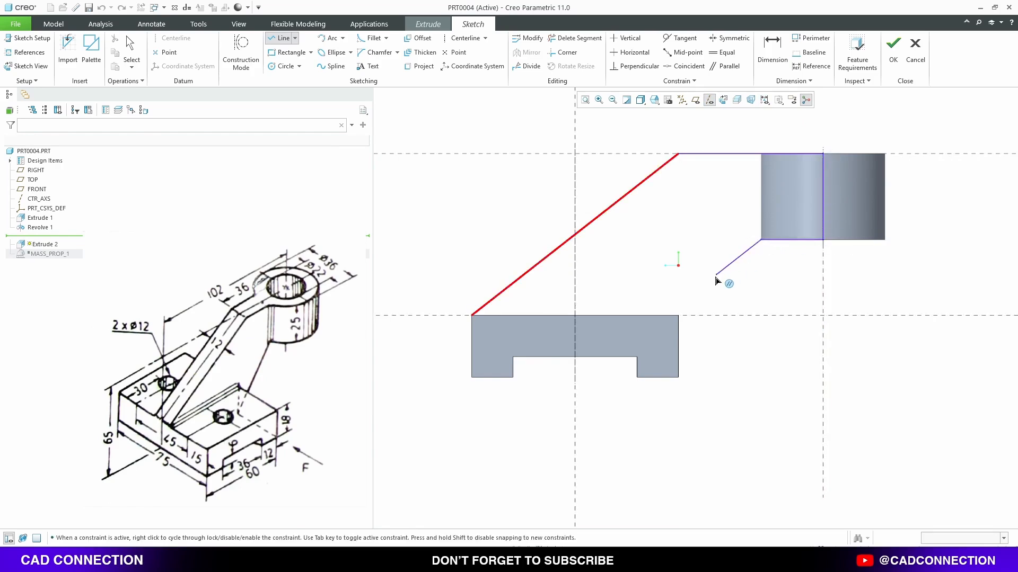
click(679, 377)
click(678, 316)
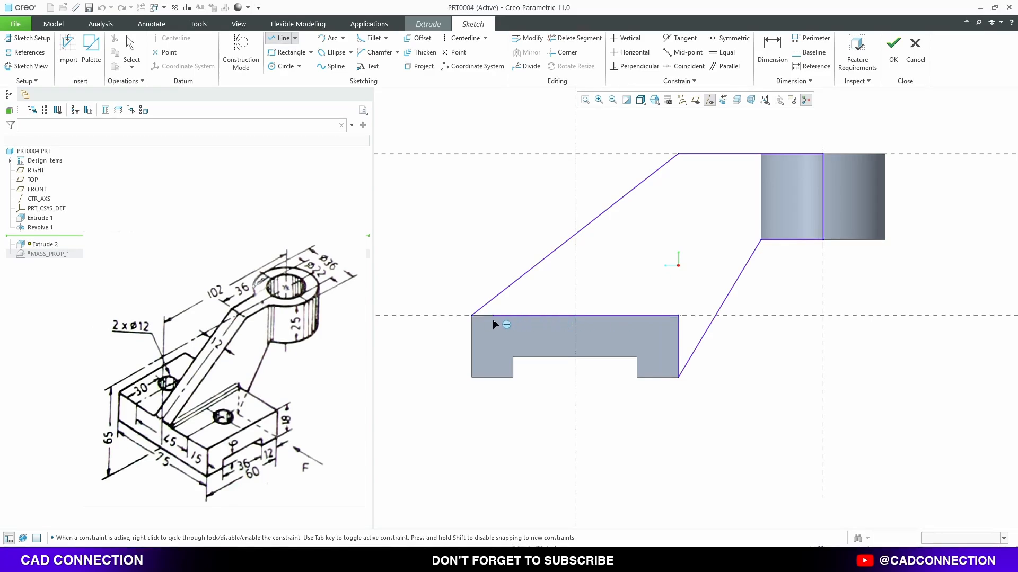
click(472, 316)
middle_click(475, 321)
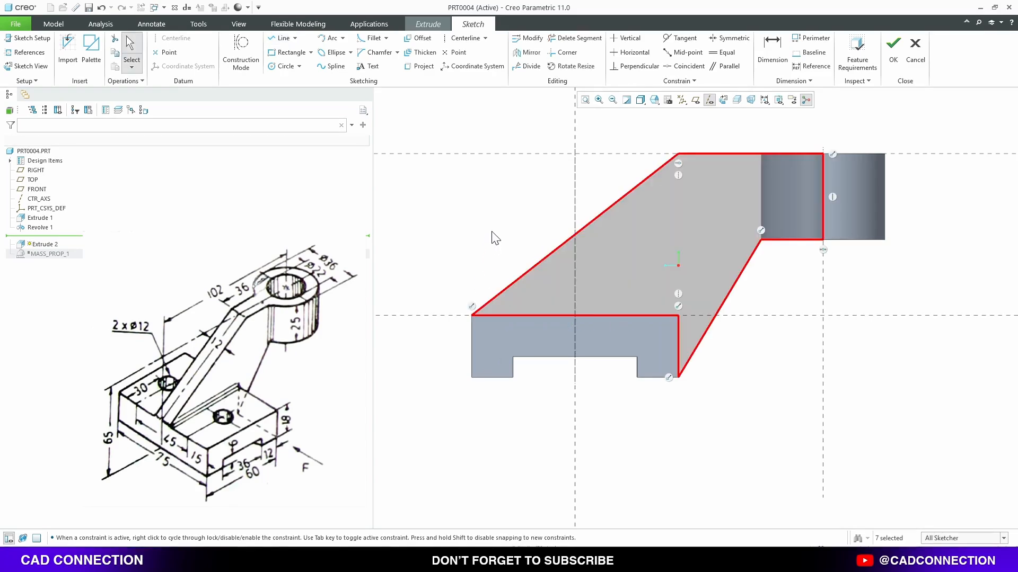
click(495, 238)
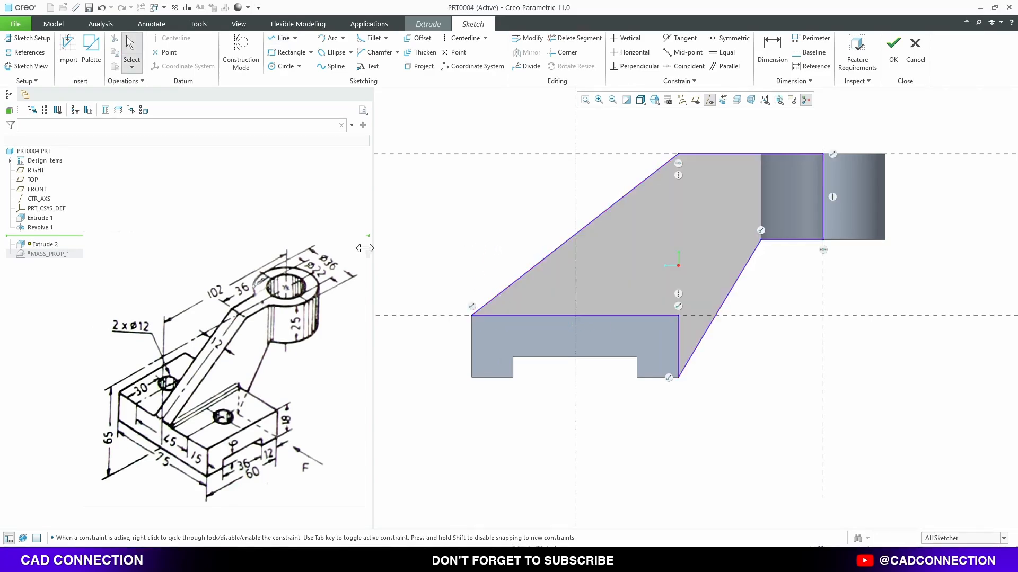
- Finish the arm sketch and extrude it symmetrically with a total thickness of 12
click(893, 45)
double_click(732, 296)
text(1)
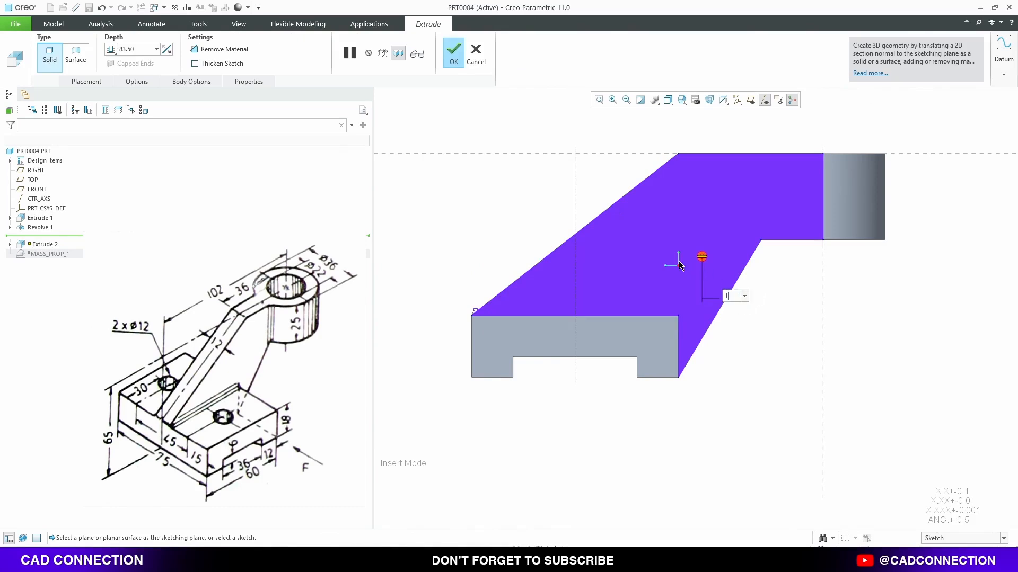
text(2)
key(Return)
key(ctrl+d)
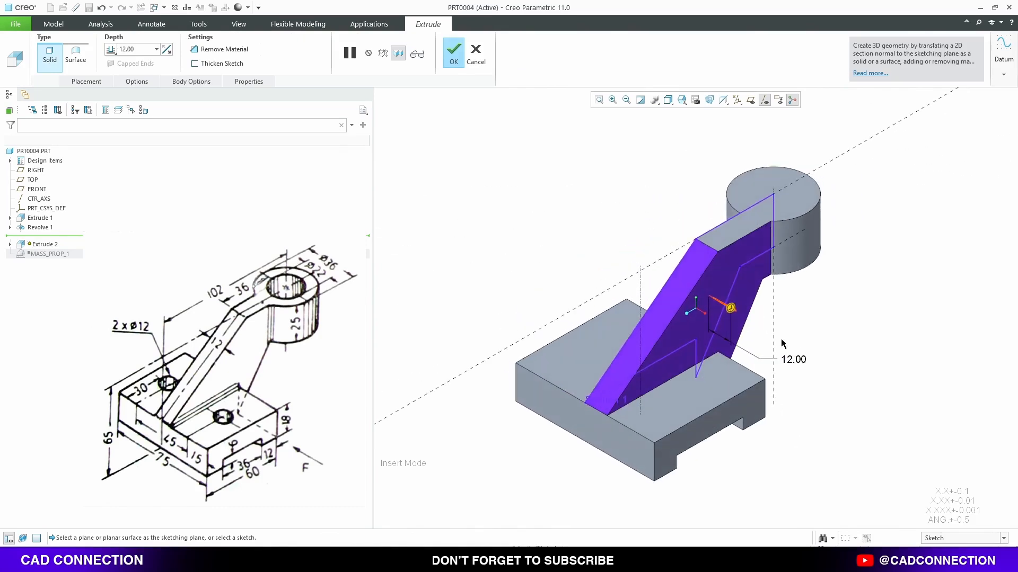
right_click(790, 366)
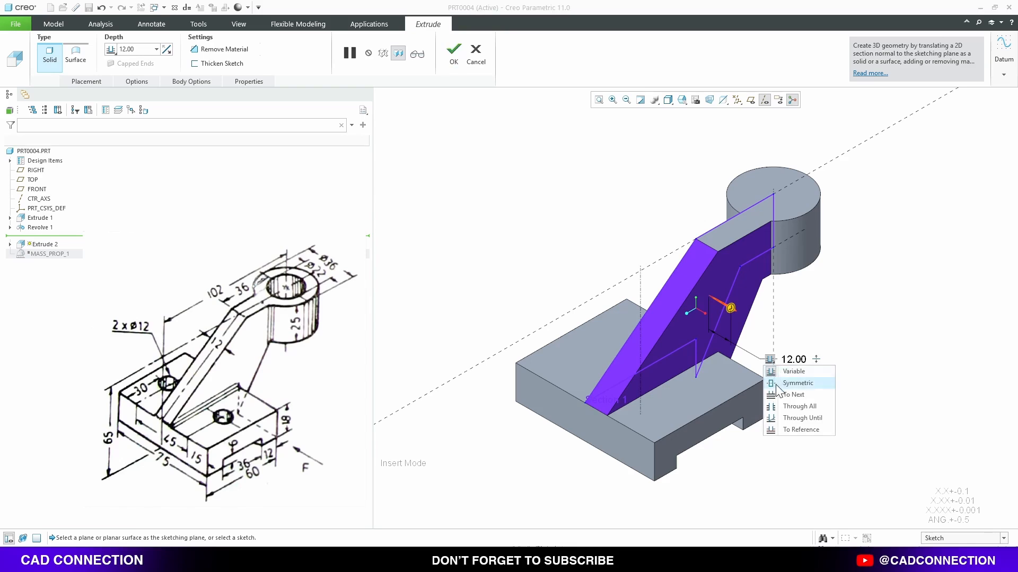
click(800, 384)
middle_click(820, 305)
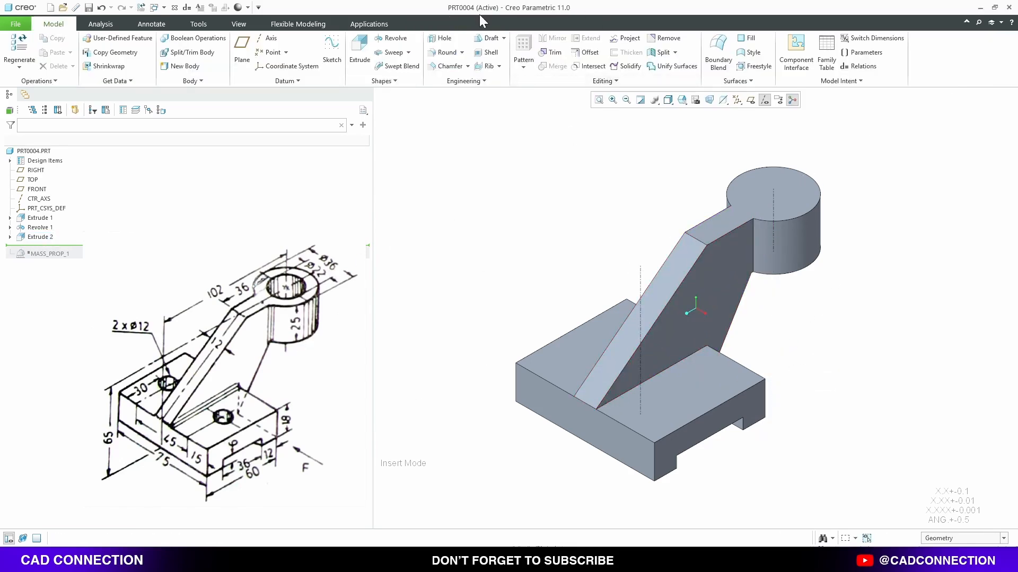
- Create a simple hole of diameter 22 through all, coaxial with the cylindrical boss, from its top face
click(441, 39)
click(757, 187)
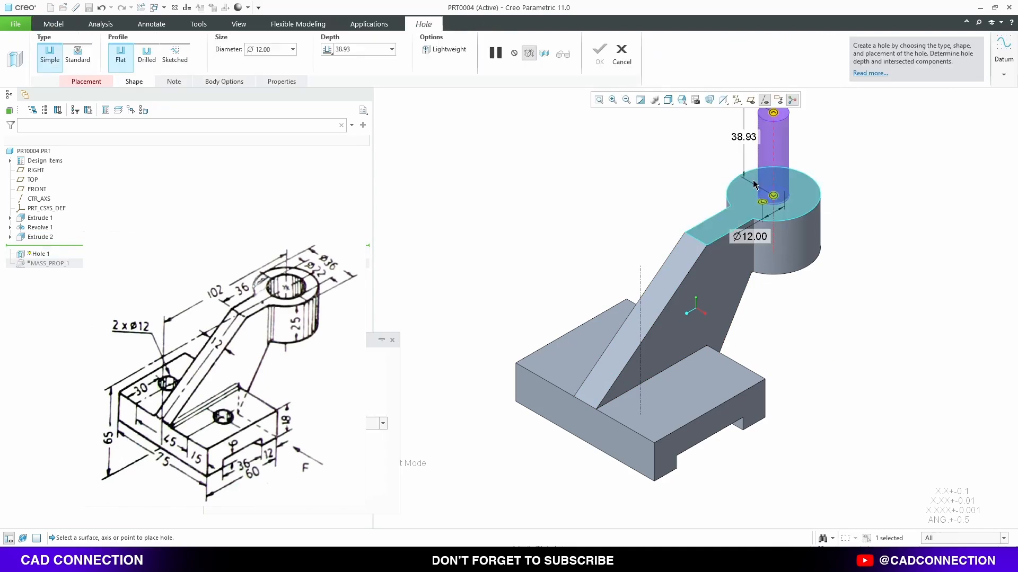
ctrl+click(773, 181)
double_click(837, 152)
text(2)
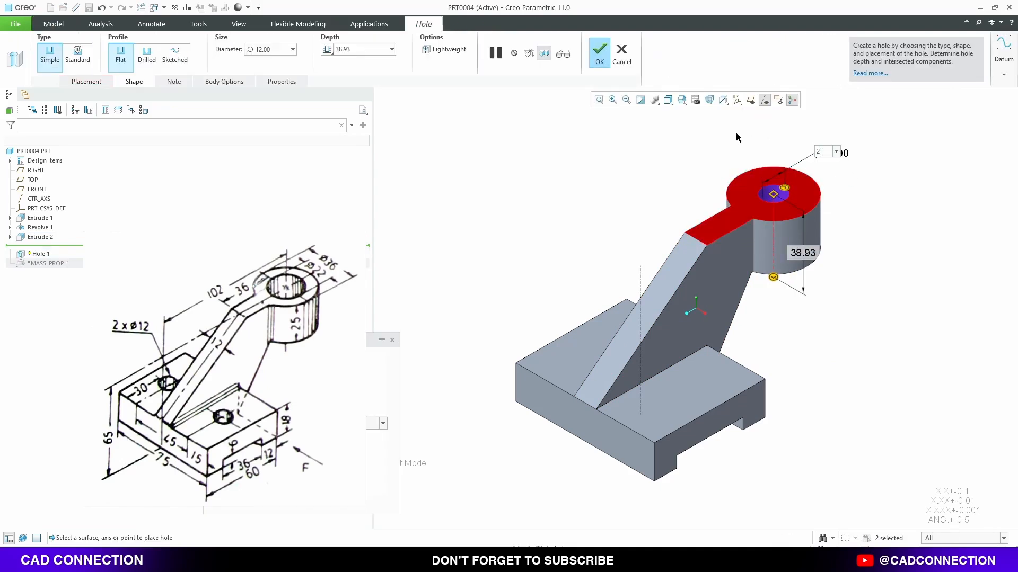
text(2)
key(Return)
click(328, 49)
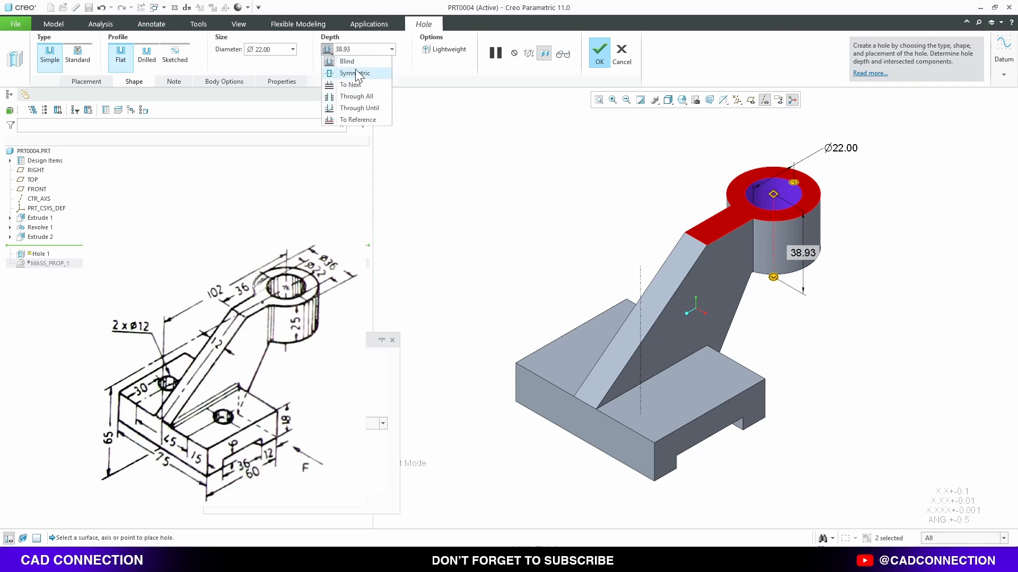
click(356, 96)
middle_click(505, 165)
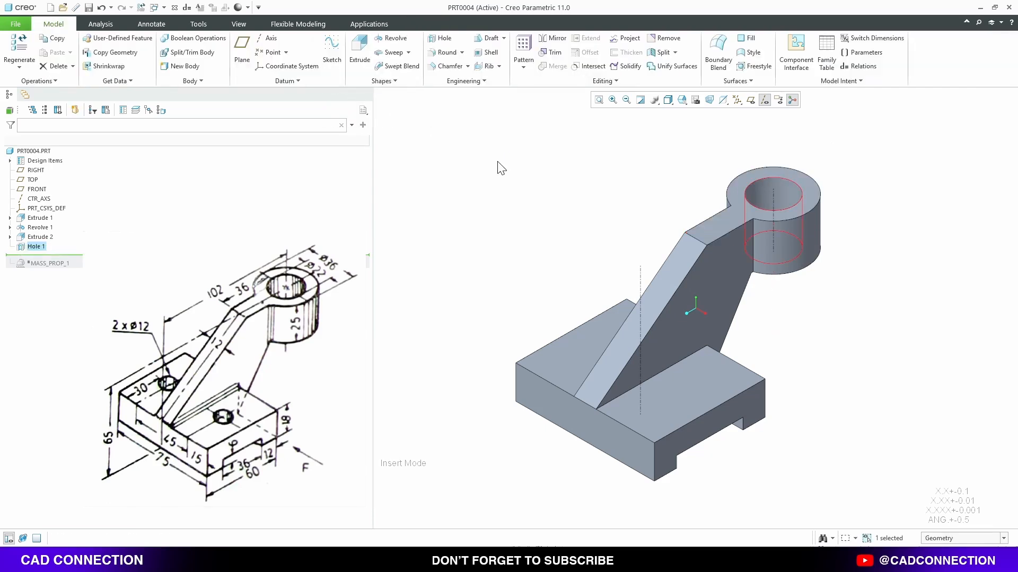
click(505, 278)
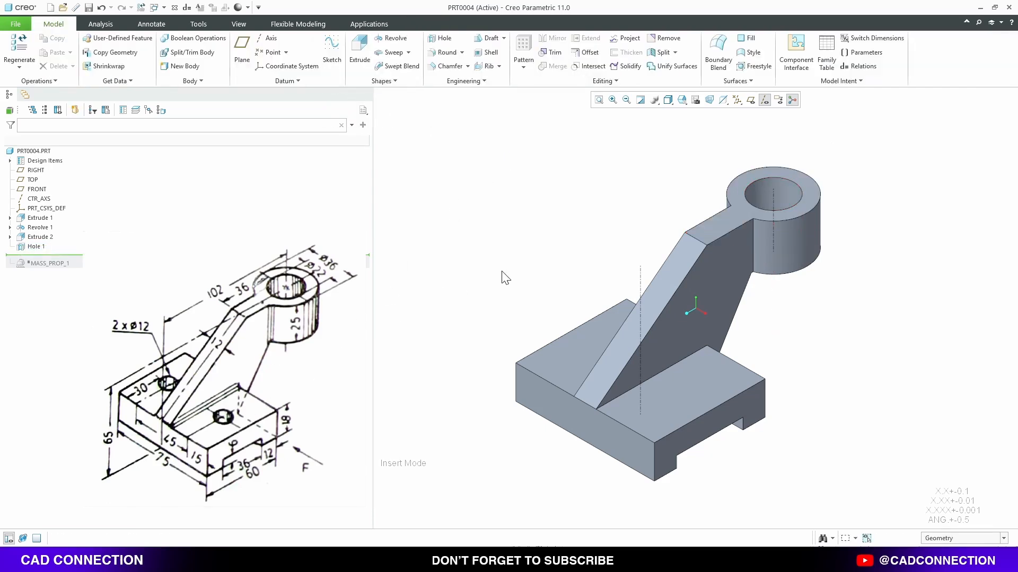
- Start a sketched-placement hole on the base's top face and draw a horizontal line about 46 long crossing the arm
click(444, 38)
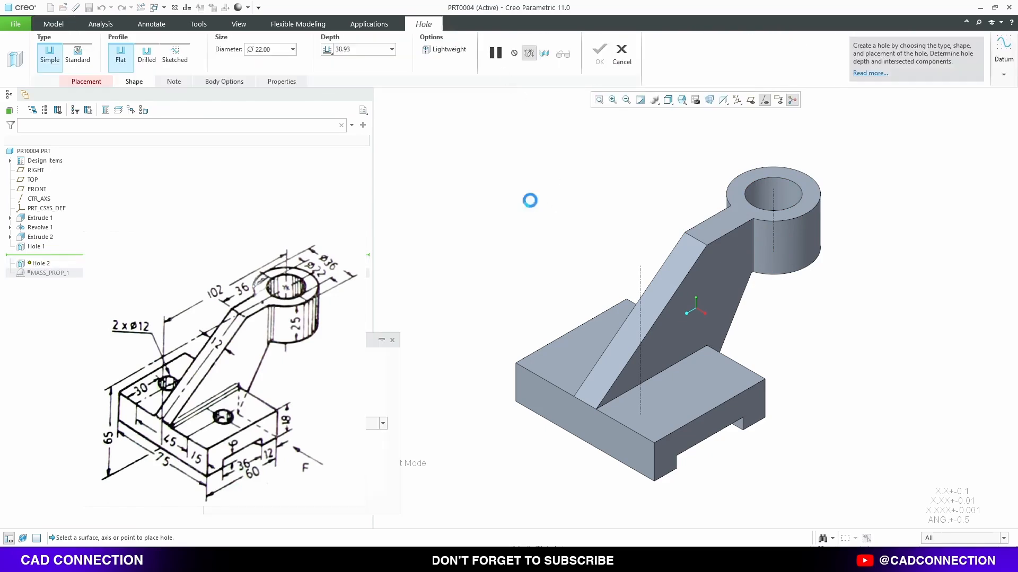
click(548, 167)
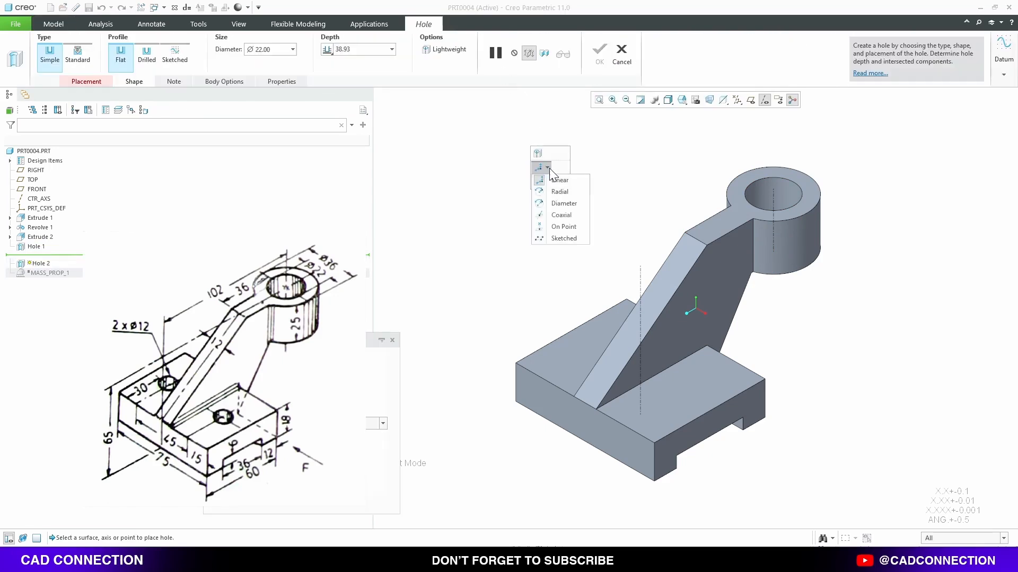
click(562, 238)
click(599, 350)
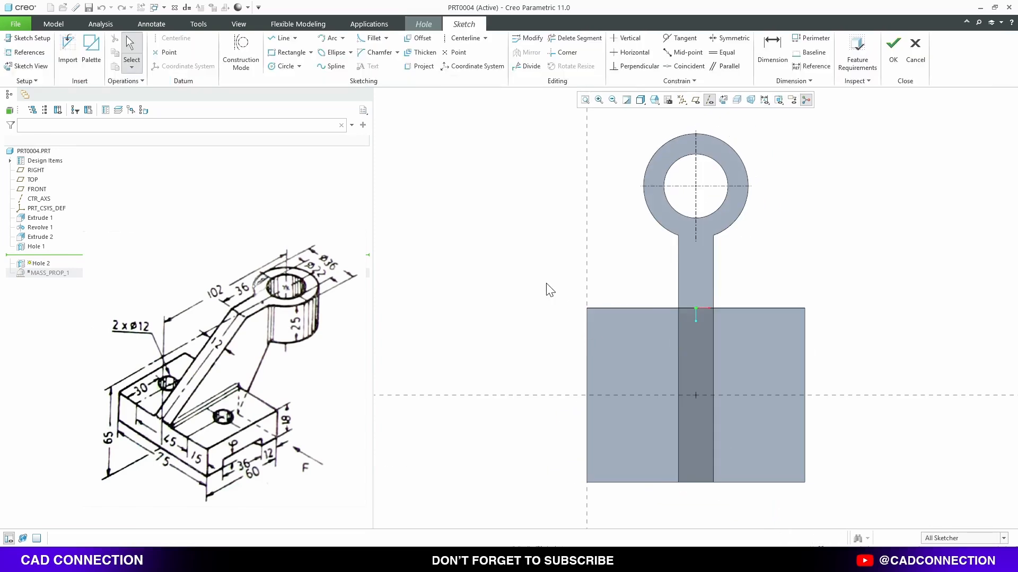
right_click(533, 272)
click(557, 296)
scroll(597, 336, up, 3)
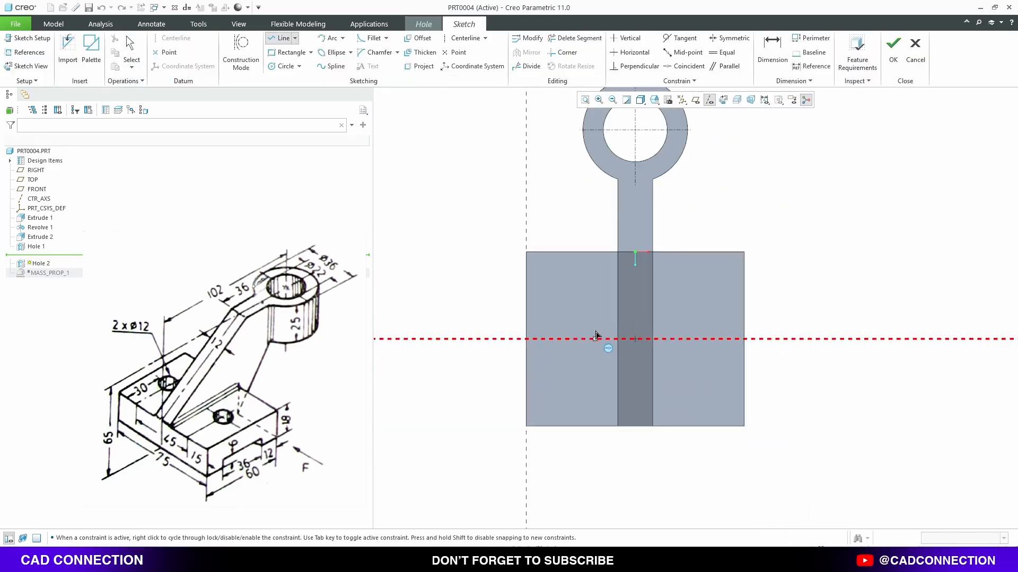
click(573, 323)
click(706, 324)
middle_click(718, 282)
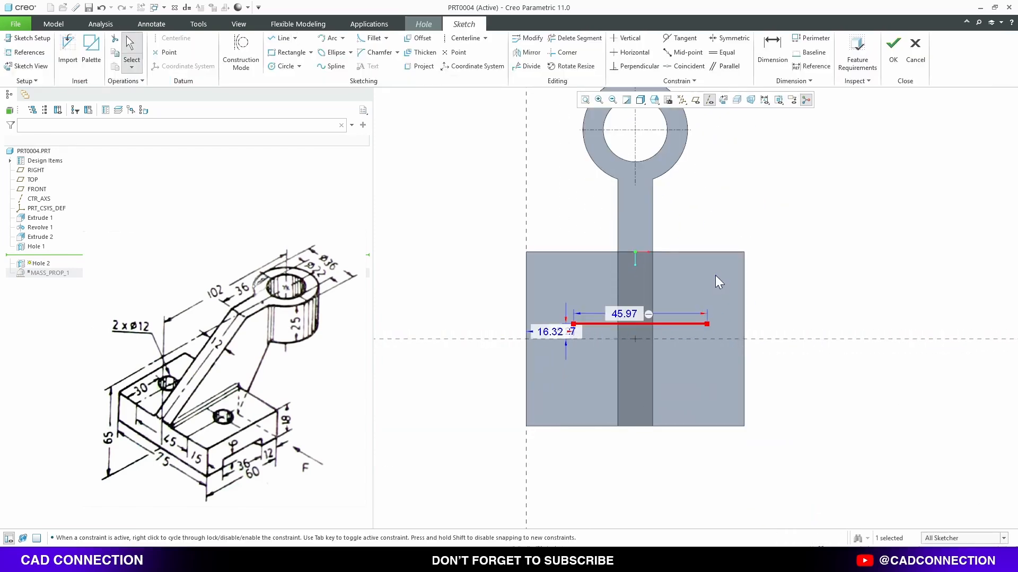
click(518, 287)
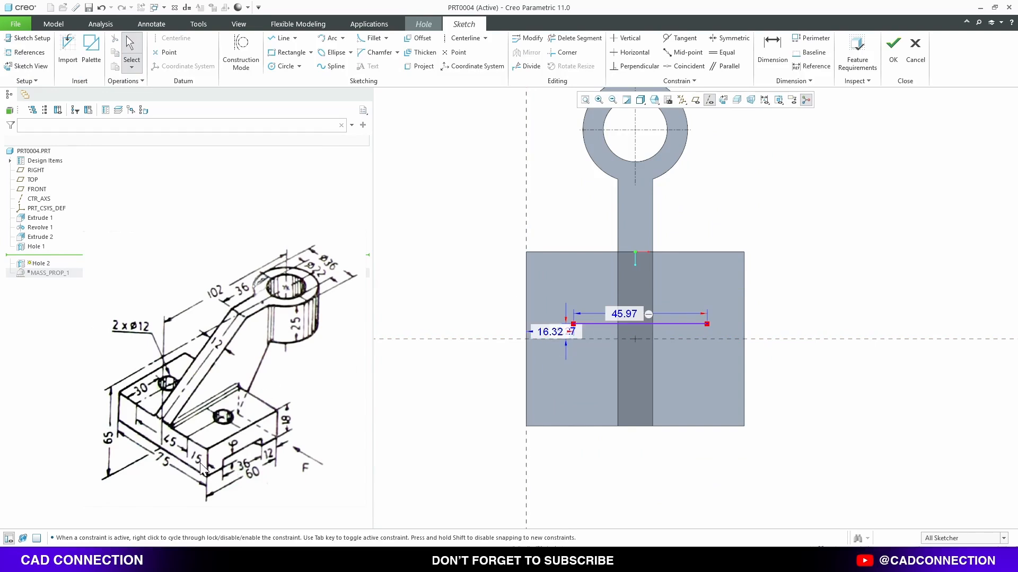
- Set the hole placement line's offset from the base's side edge to 15 and its length to 45
double_click(551, 332)
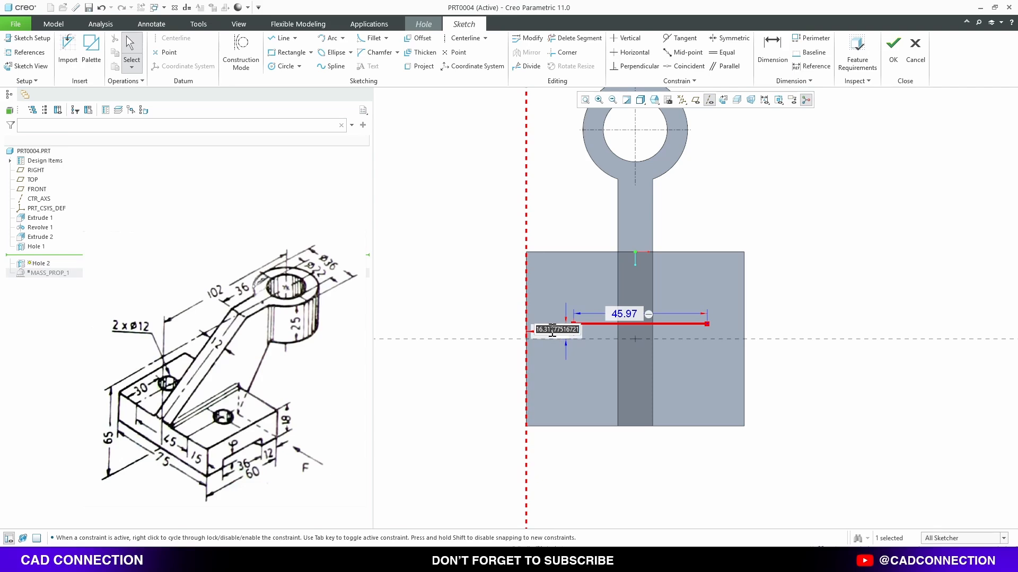
text(15)
key(Return)
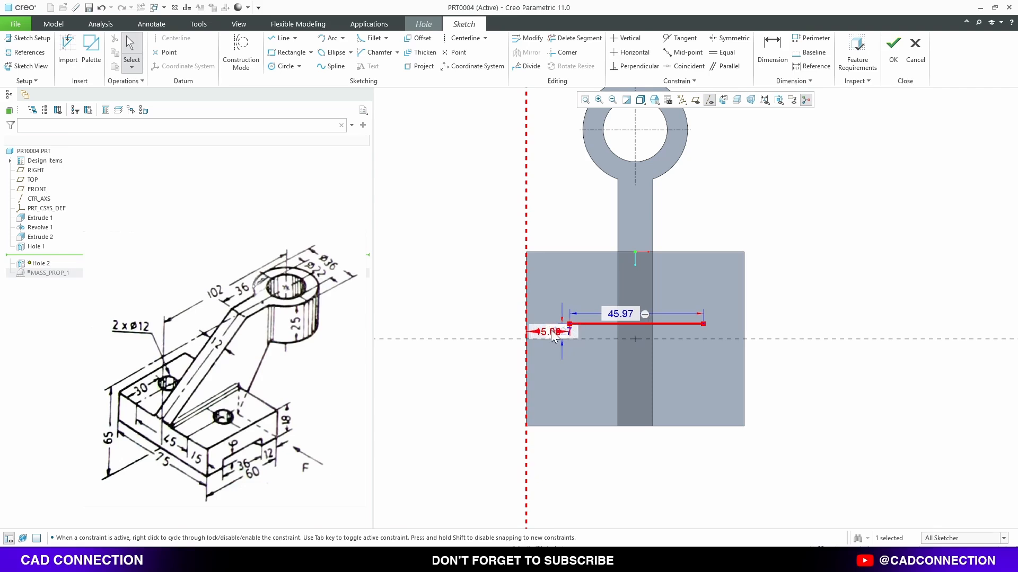
double_click(618, 314)
text(45)
key(Return)
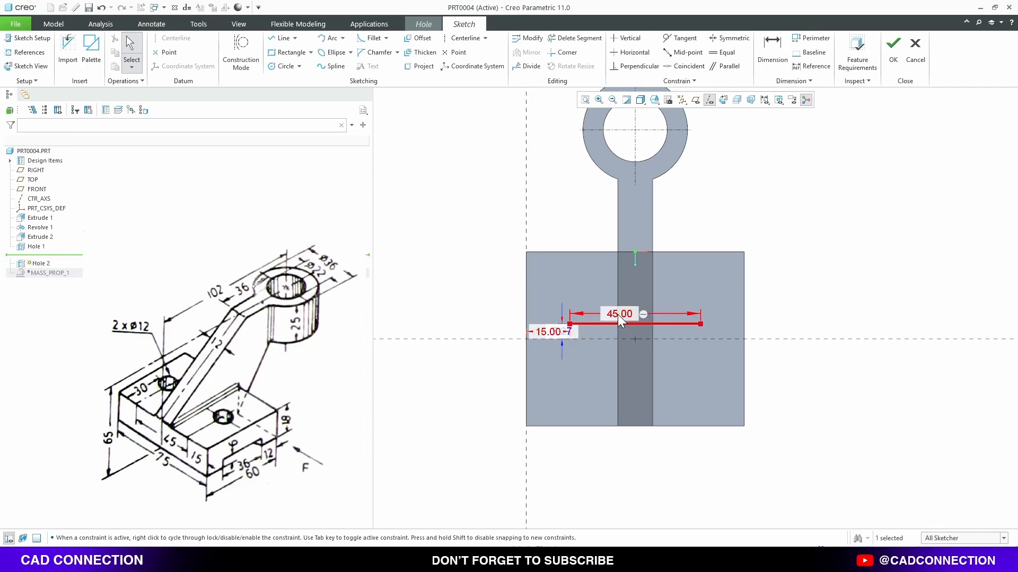
- Replace the FRONT plane sketch reference with the base's edge farthest from the boss
click(493, 339)
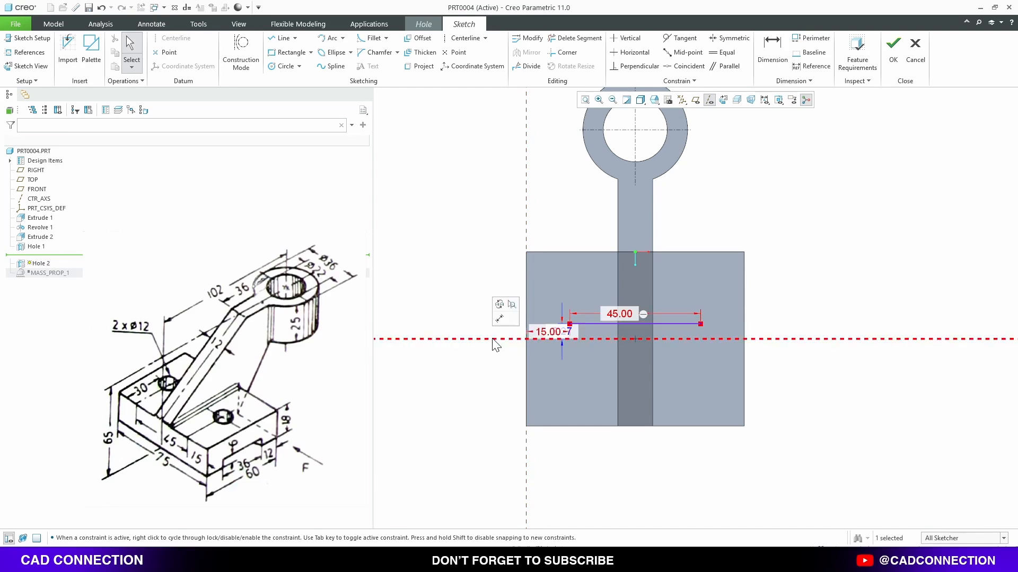
right_click(483, 224)
click(501, 264)
right_click(453, 229)
click(480, 267)
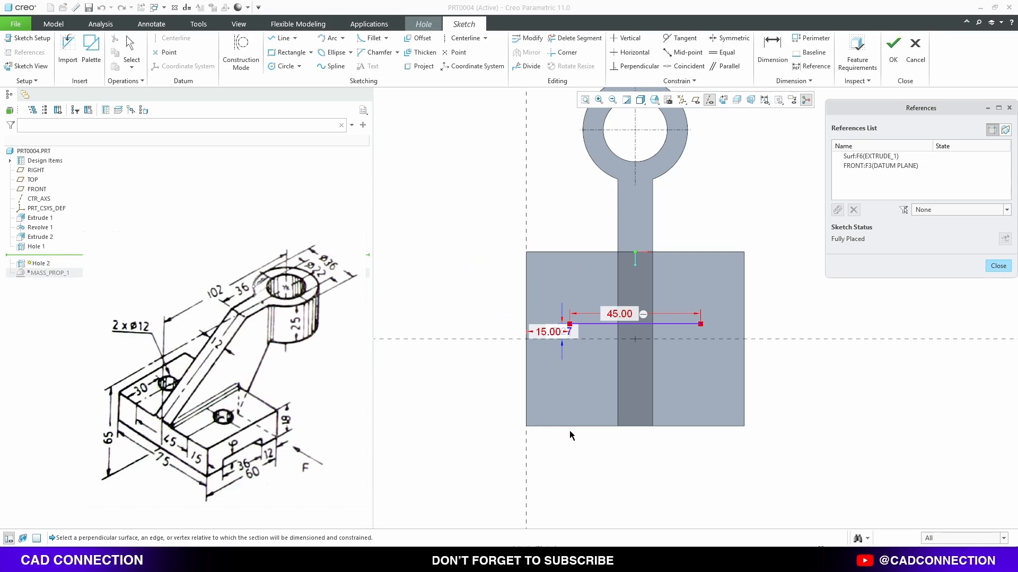
click(572, 427)
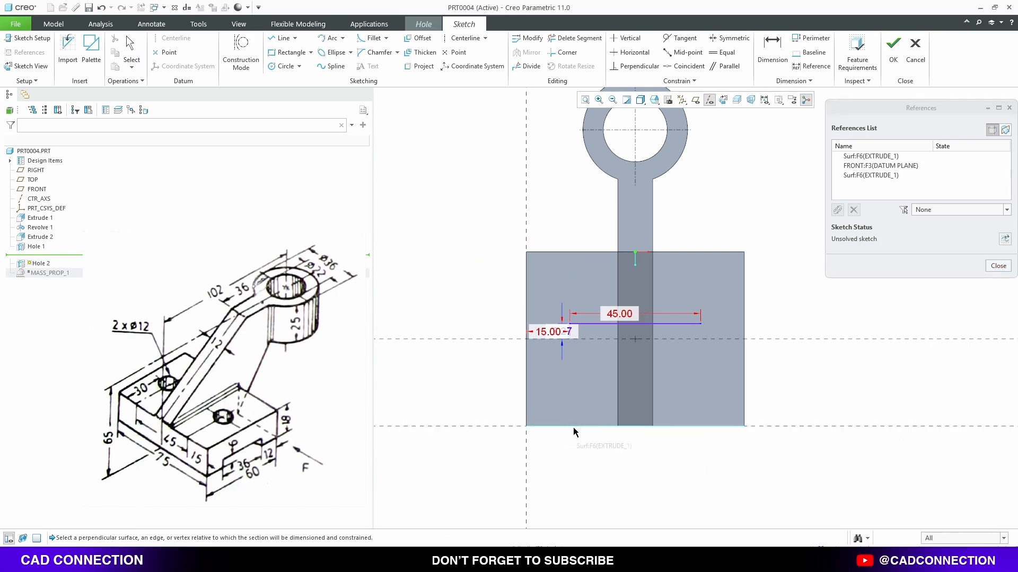
click(876, 166)
click(853, 210)
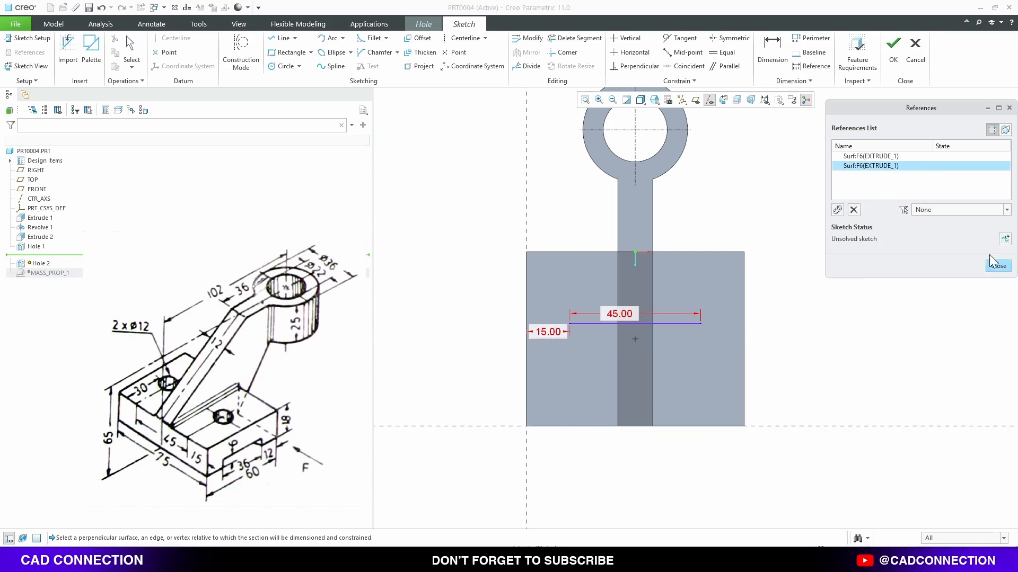
click(992, 263)
- Set the placement line's distance from the base edge farthest from the boss to 30 and finish the sketch
double_click(563, 377)
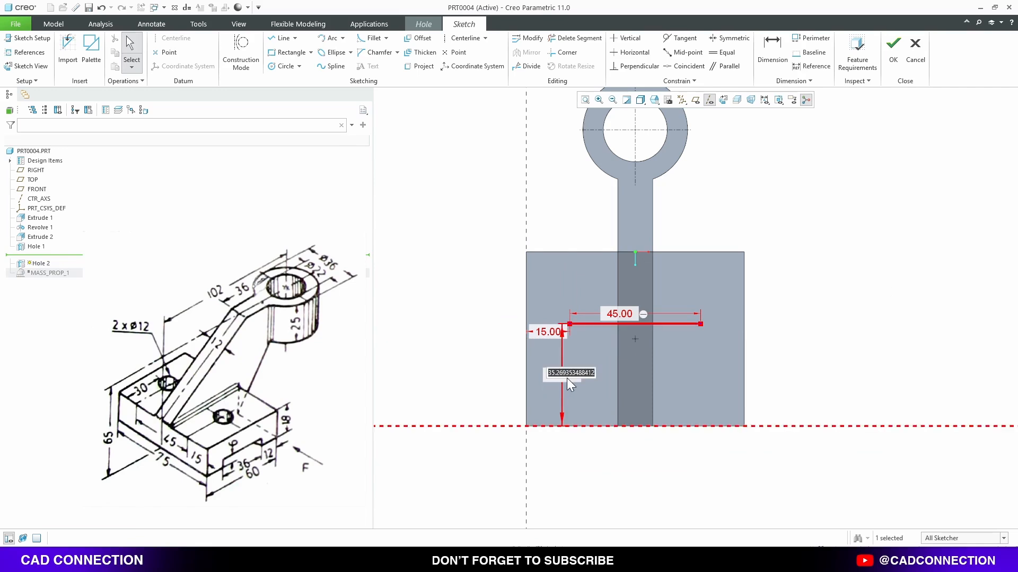
text(30)
key(Return)
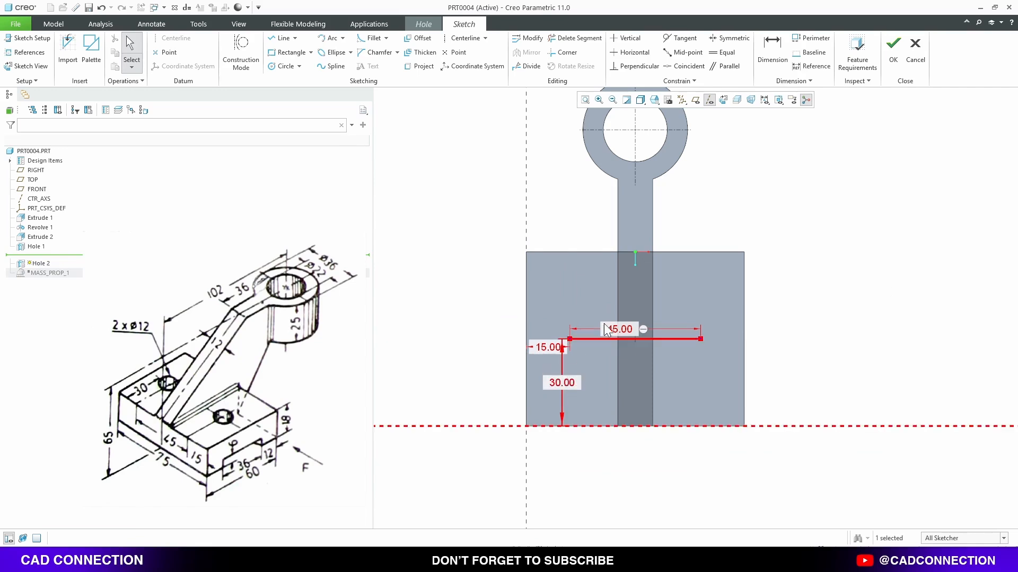
click(894, 50)
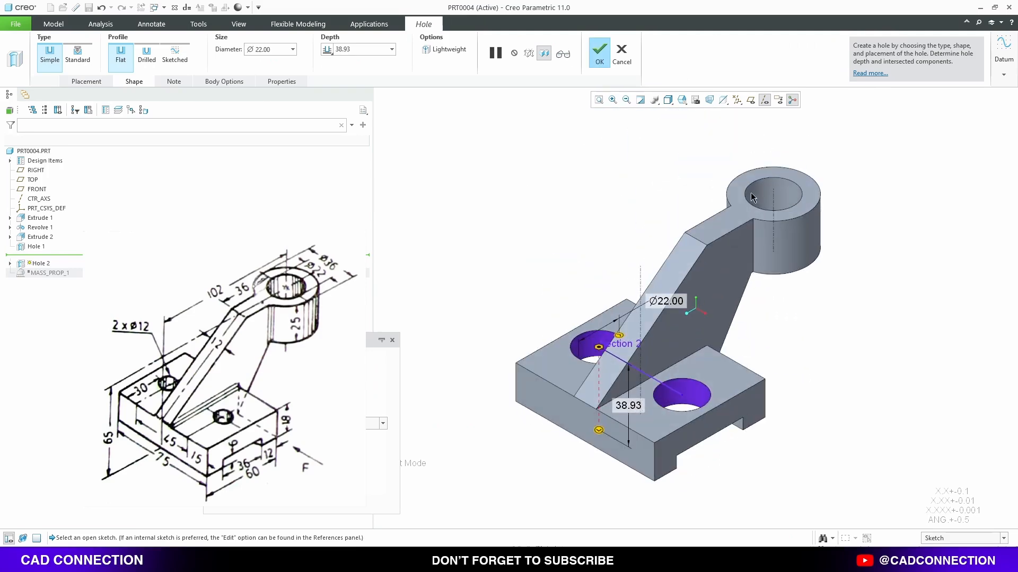
- Set the base holes' depth to To Next and their diameter to 12, and complete the hole feature
click(325, 50)
click(342, 91)
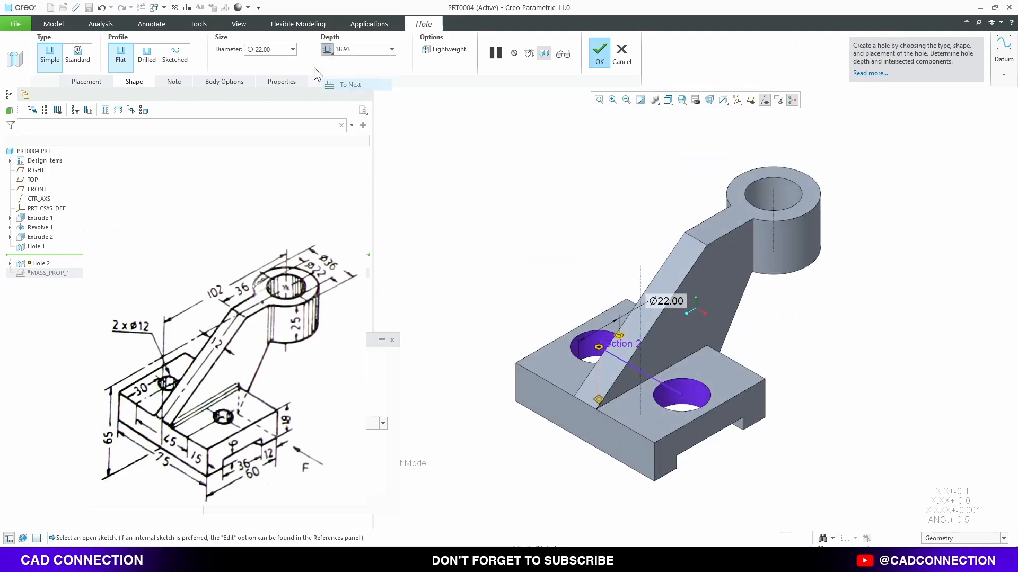
double_click(269, 49)
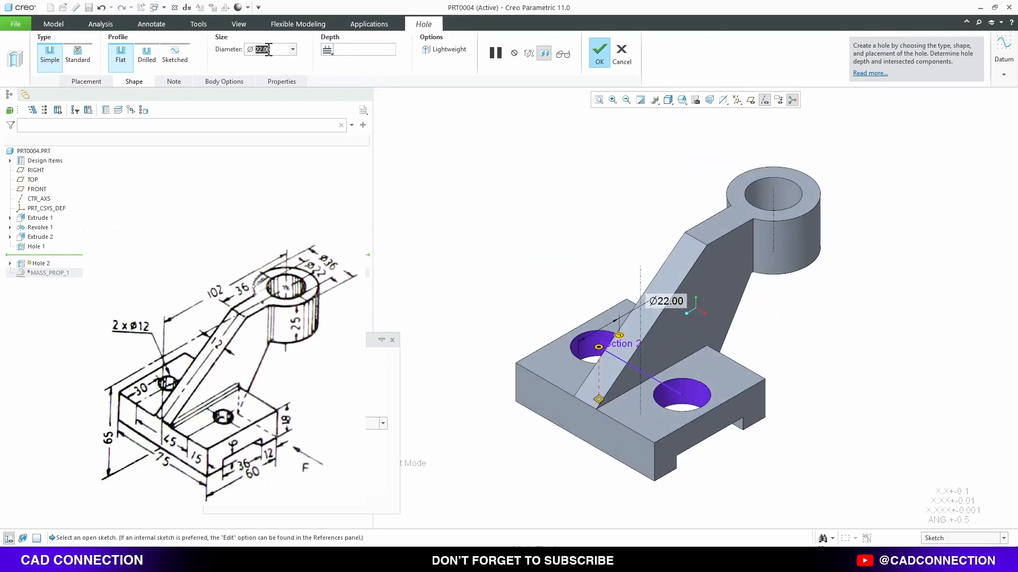
text(12)
key(Return)
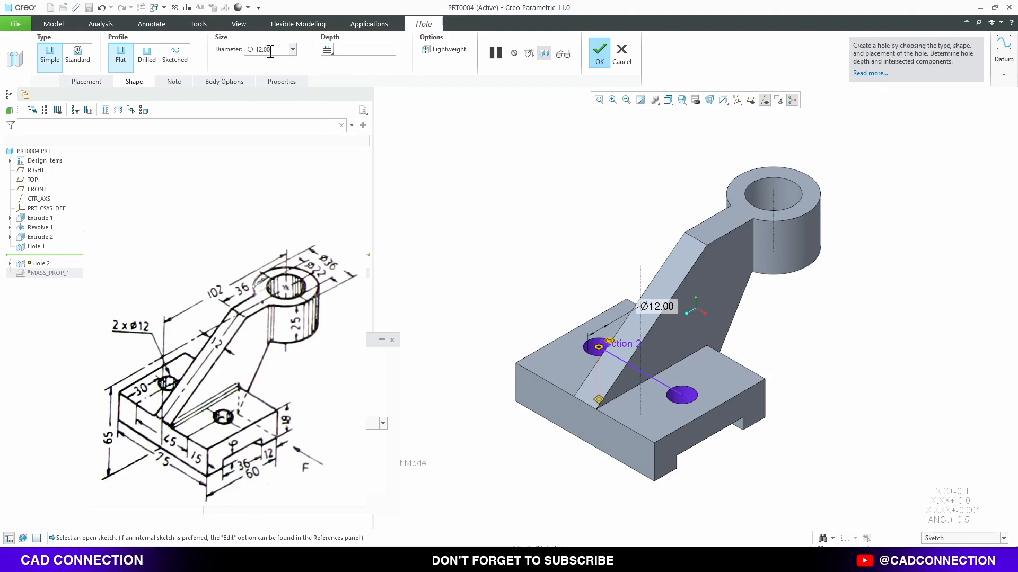
click(600, 56)
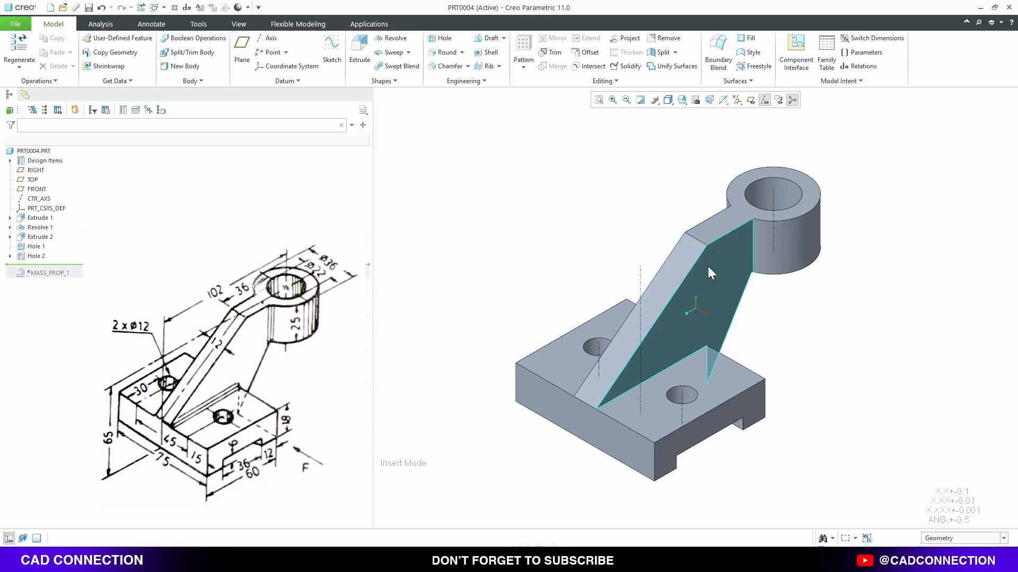
- Round the two vertical edges where the arm's side faces meet the cylindrical boss with a radius of 2
click(752, 235)
mouse_move(752, 236)
middle_down()
mouse_move(725, 227)
mouse_move(738, 225)
middle_up()
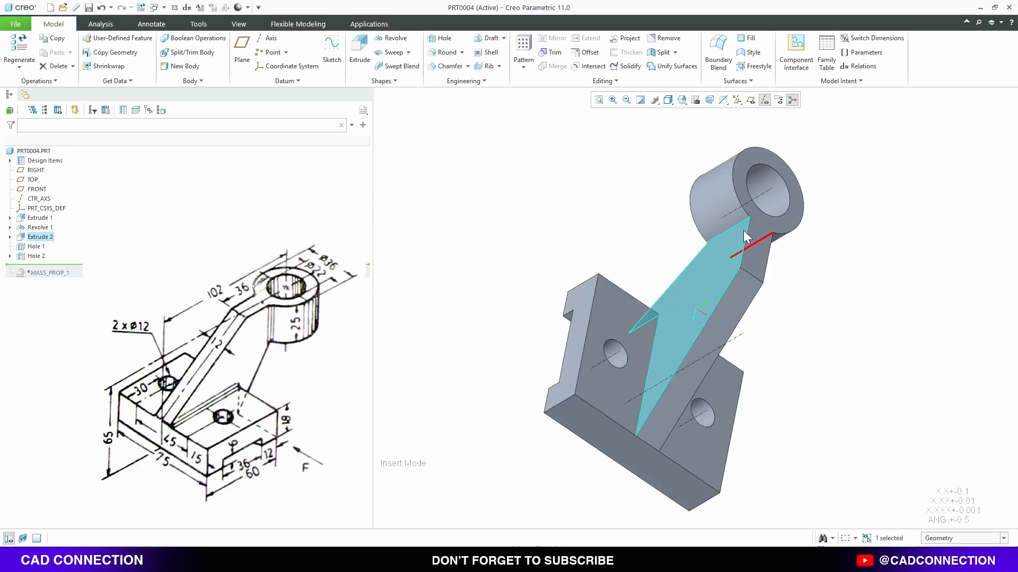
ctrl+click(738, 224)
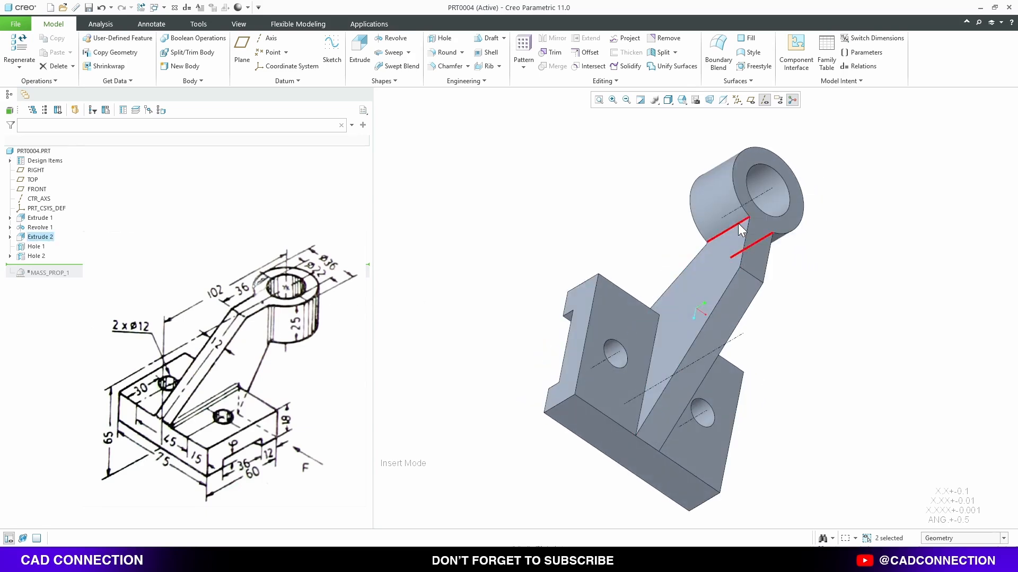
click(444, 52)
click(154, 63)
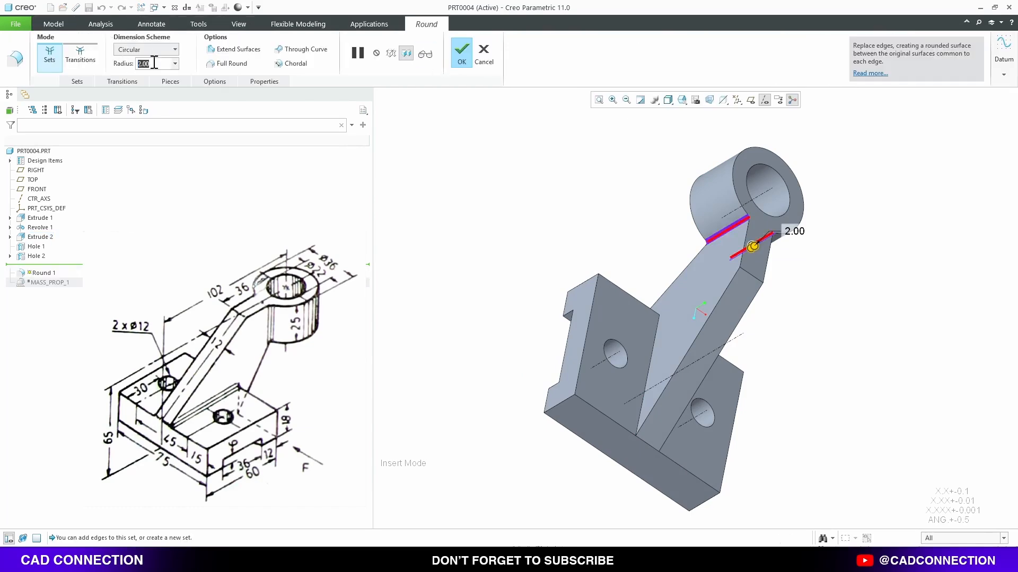
- Restore the model's default orientation and turn off the axis display
key(ctrl+d)
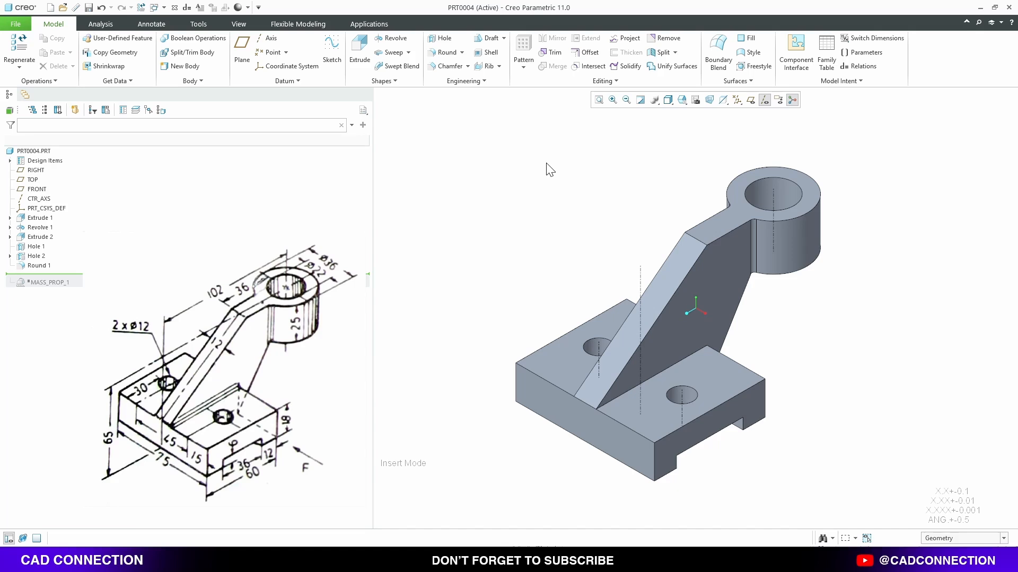
click(764, 100)
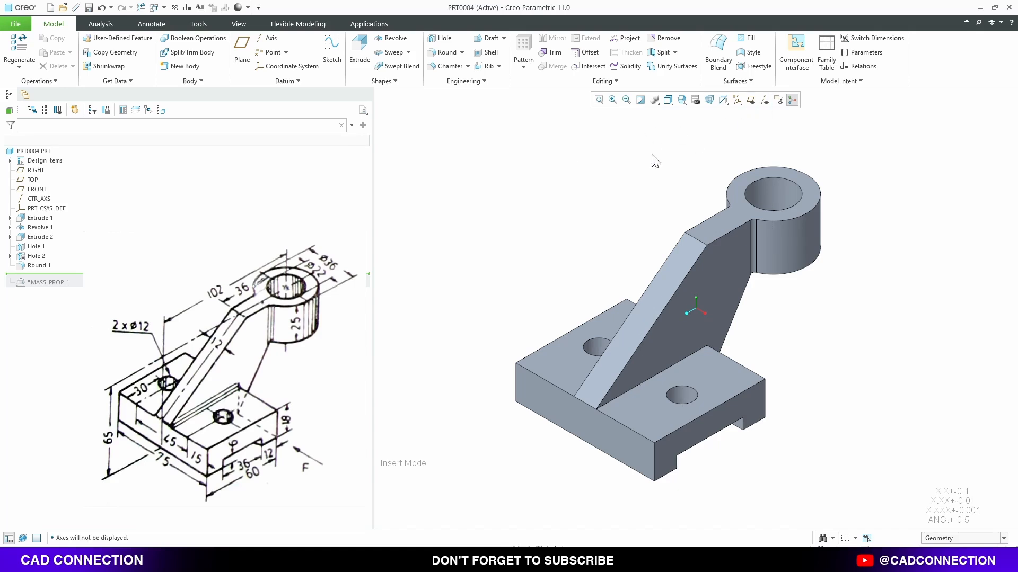